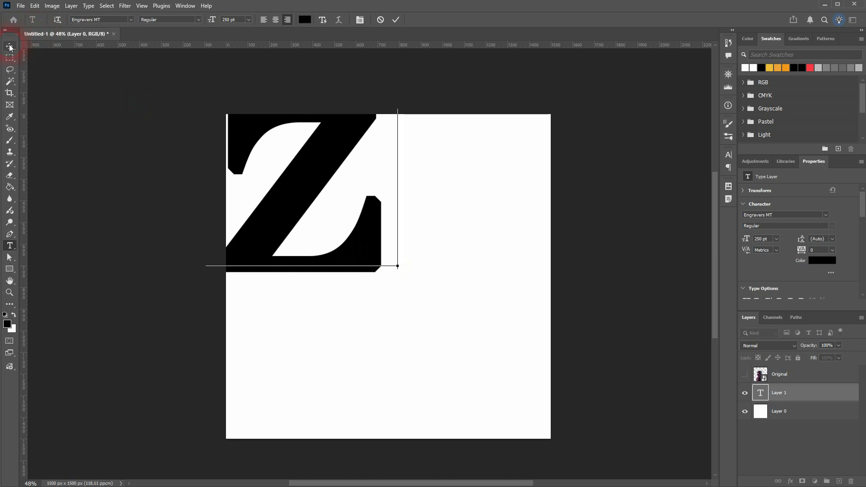
Set the letter Z in Engravers MT Regular at 350 pt and centre it on the canvas
left_click(10, 46)
left_click_drag(313, 194, 409, 281)
left_click(826, 215)
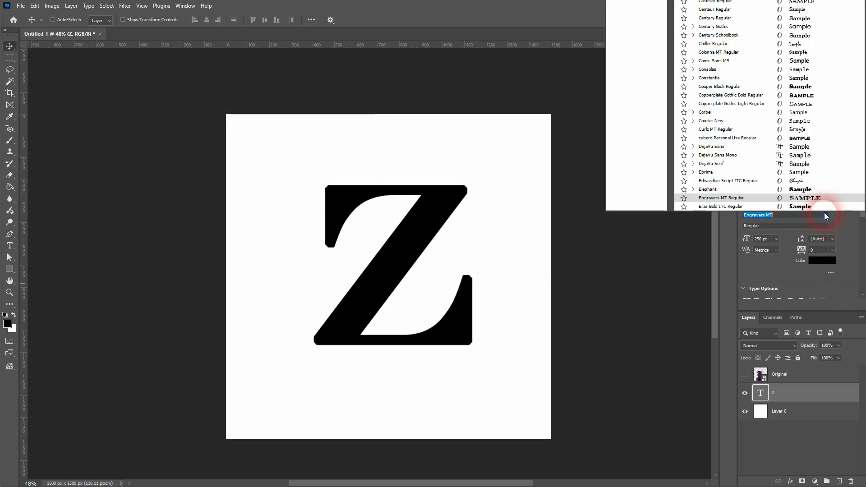
left_click(740, 200)
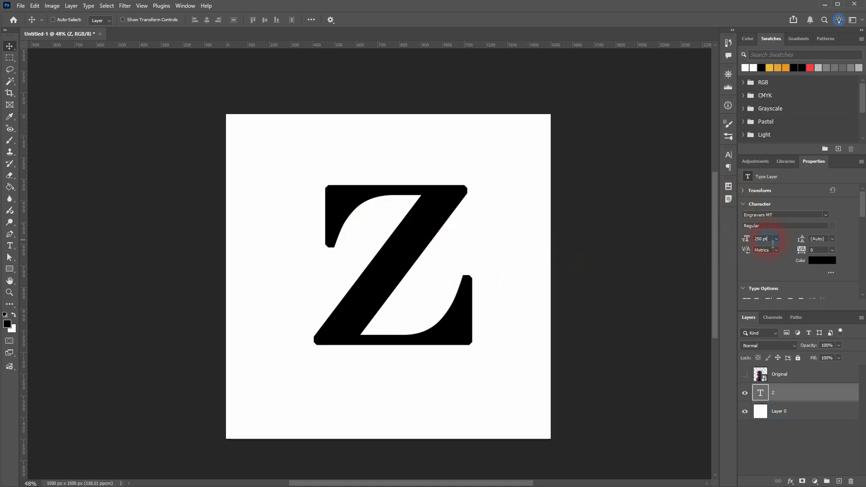
key("Return")
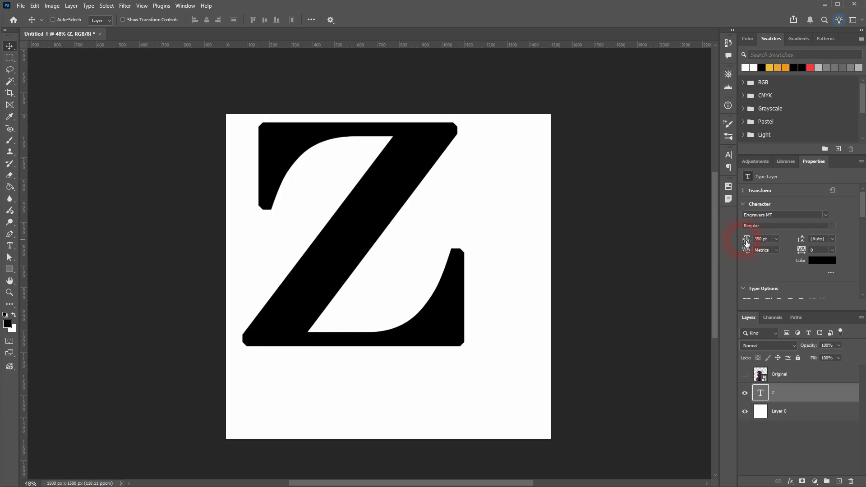
left_click_drag(359, 239, 395, 286)
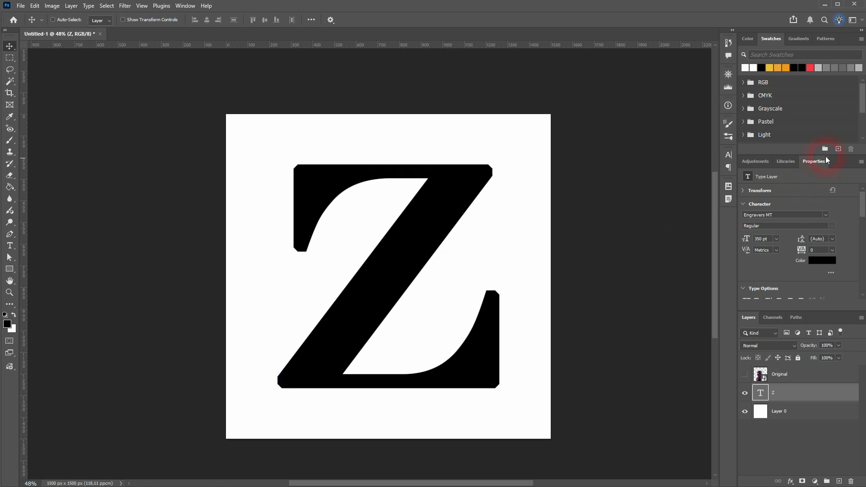
left_click(185, 6)
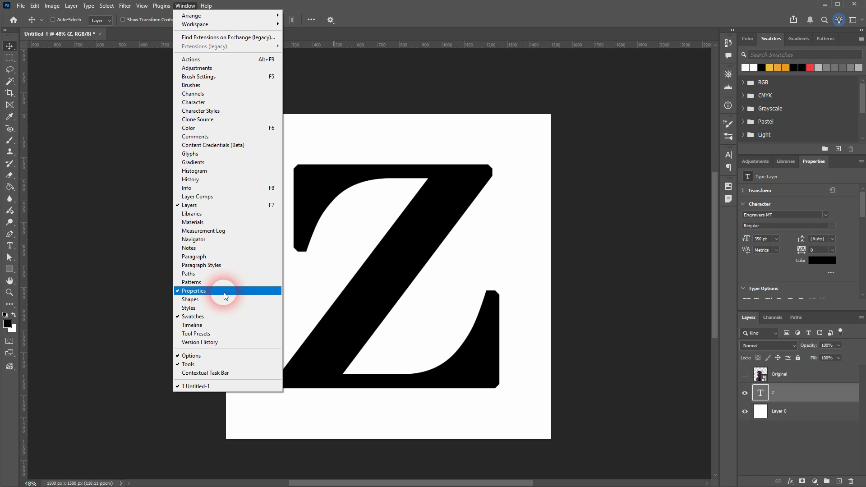
left_click(801, 446)
left_click(805, 397)
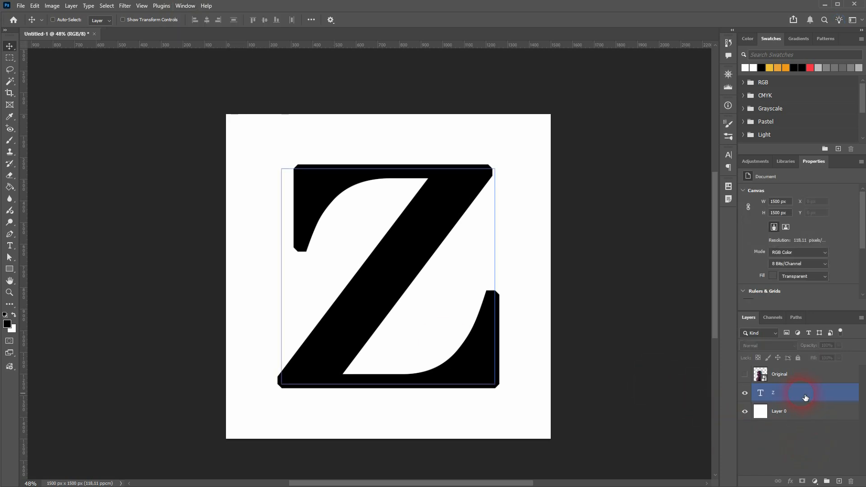
Show the Original photo layer and lower its opacity to 70%
left_click(759, 377)
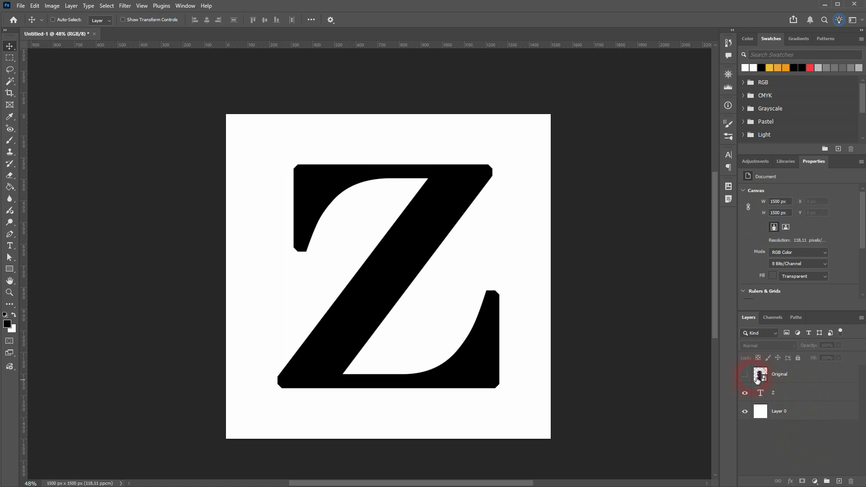
left_click(745, 375)
left_click(799, 374)
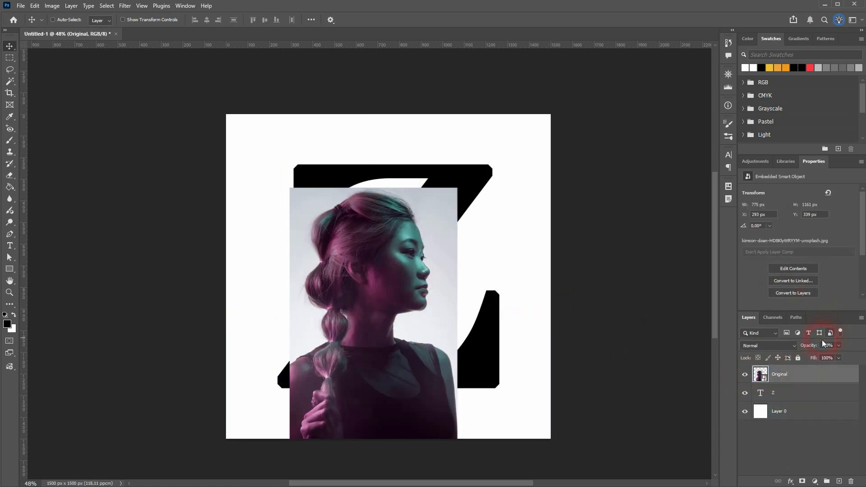
left_click_drag(801, 349, 797, 349)
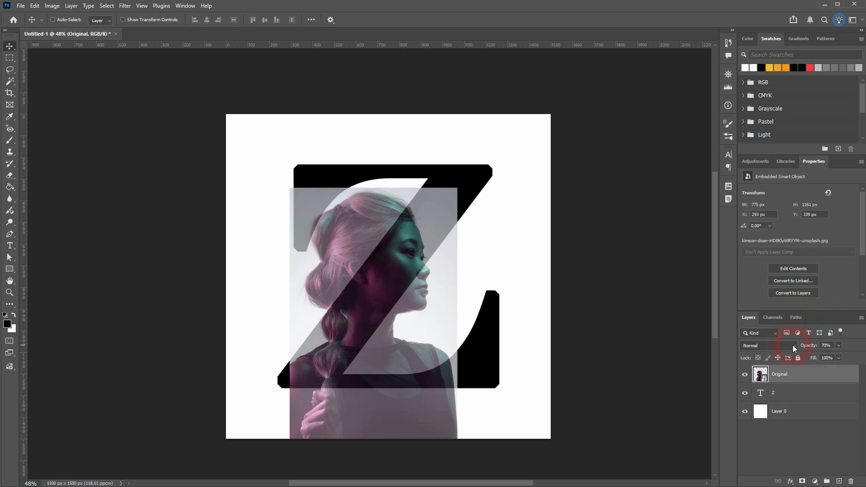
Enlarge the Original photo to about 12.54% scale and position it so the woman's head and shoulders cover the letter Z
key("ctrl+t")
left_click_drag(374, 187, 374, 114)
left_click_drag(404, 221, 405, 261)
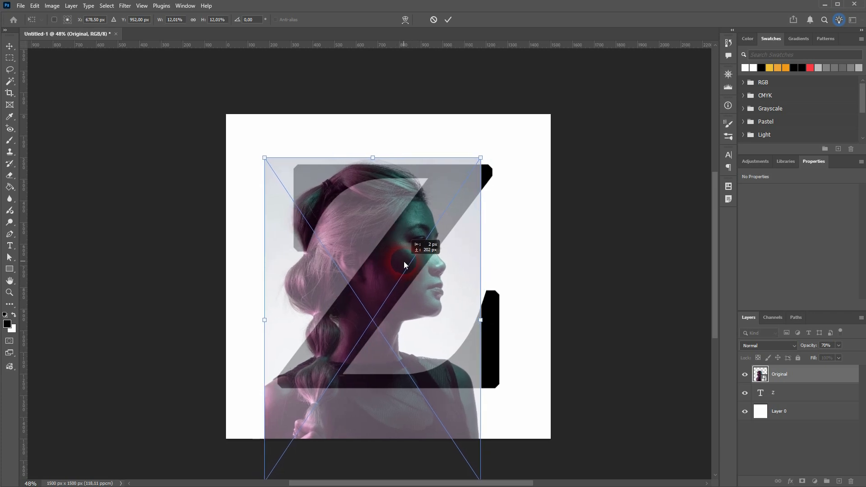
left_click_drag(375, 157, 377, 142)
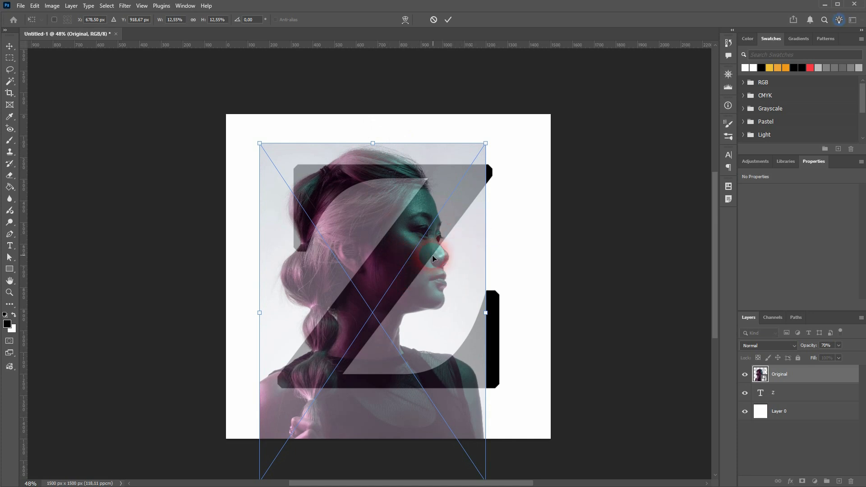
left_click_drag(419, 254, 422, 262)
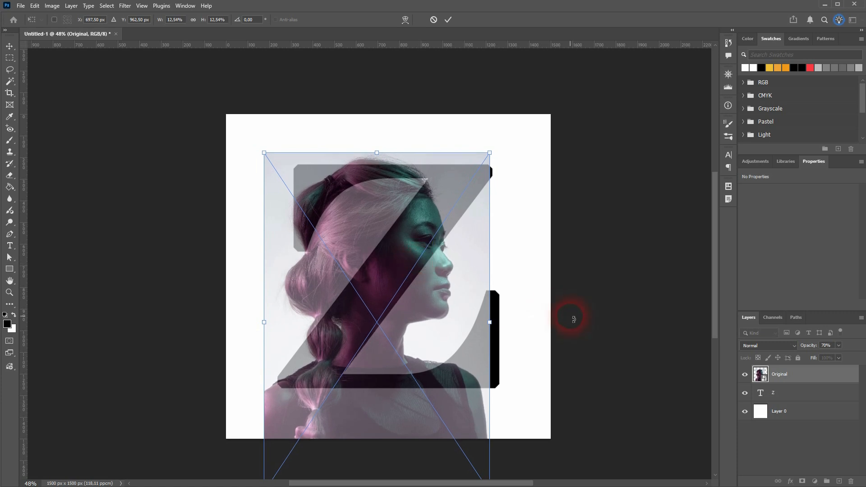
left_click(573, 320)
Restore the Original photo's opacity to 100% and hide the layer
left_click(788, 374)
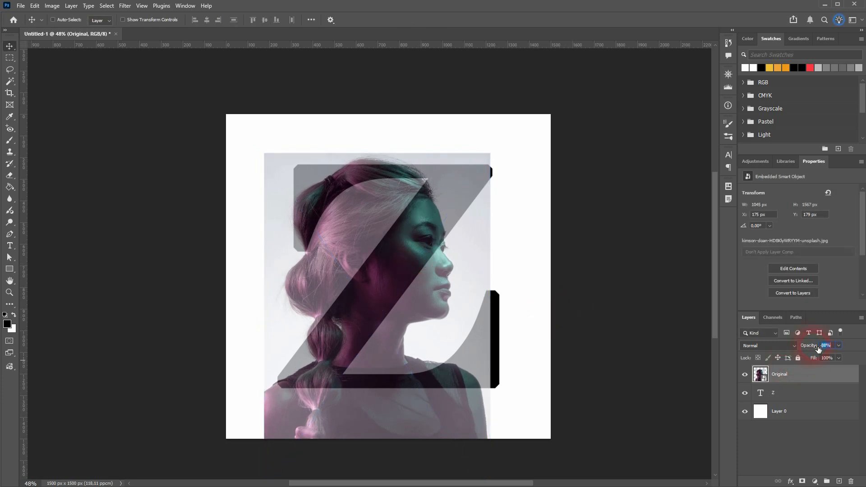
left_click_drag(819, 349, 863, 347)
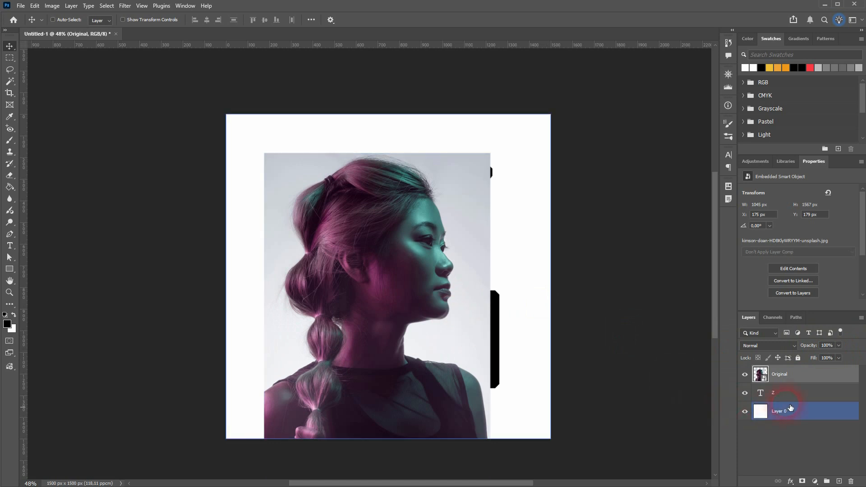
left_click(746, 378)
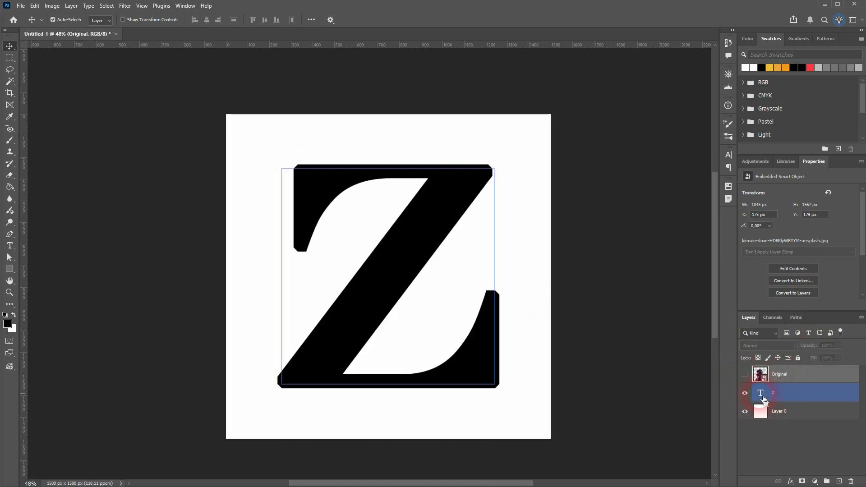
Load the Z text layer's outline as a selection, show the Original photo and mask it with that selection
left_click(747, 394)
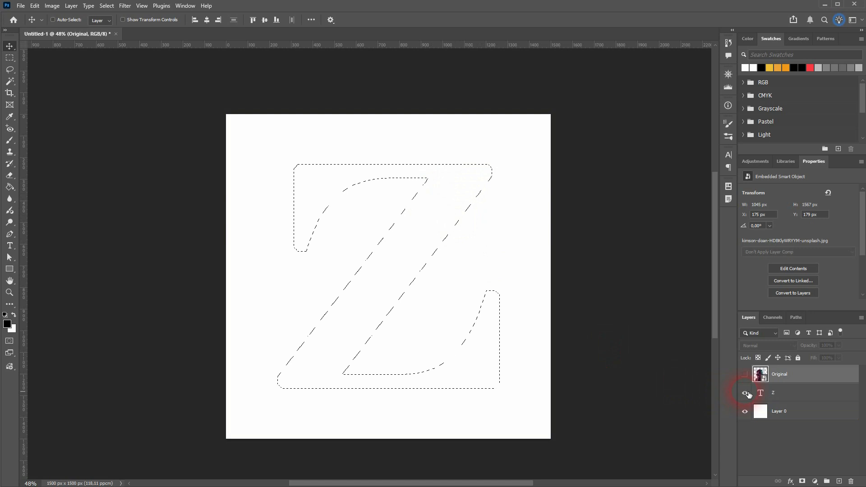
left_click(747, 395)
left_click(745, 374)
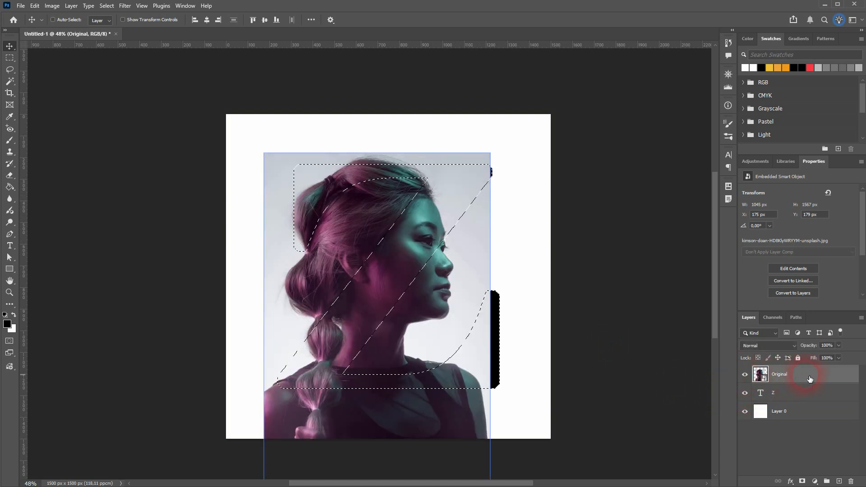
left_click(802, 481)
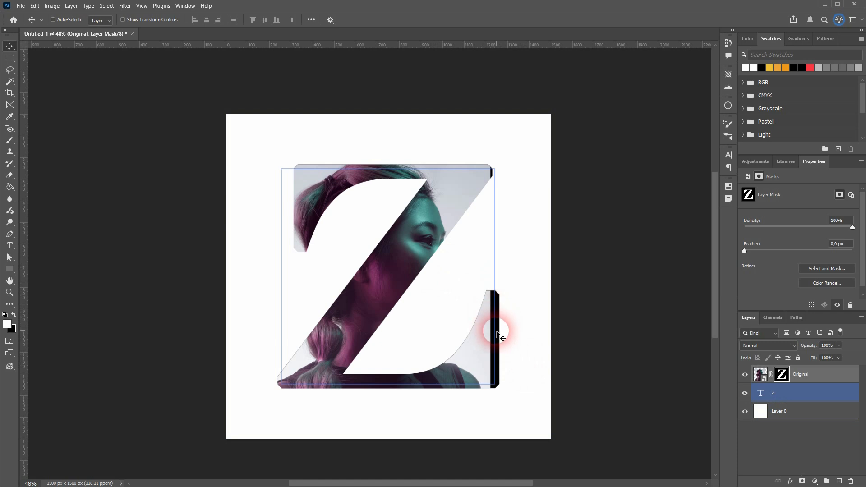
scroll(490, 357, "up", 3)
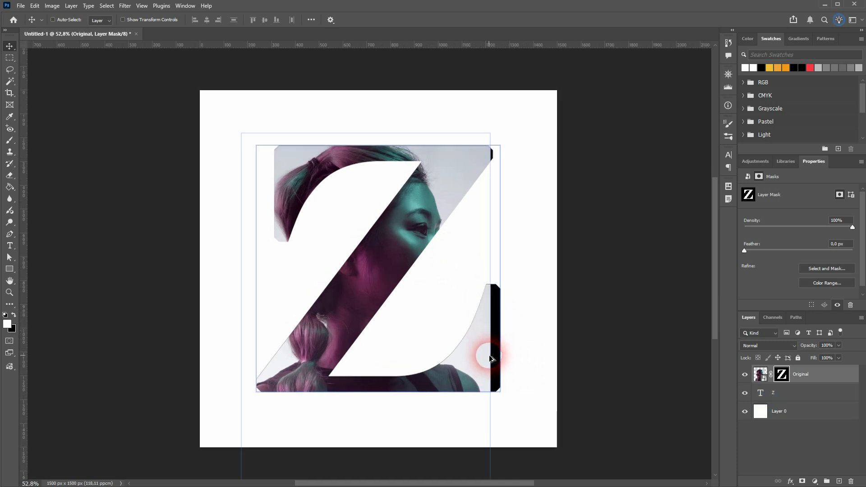
scroll(489, 352, "up", 2)
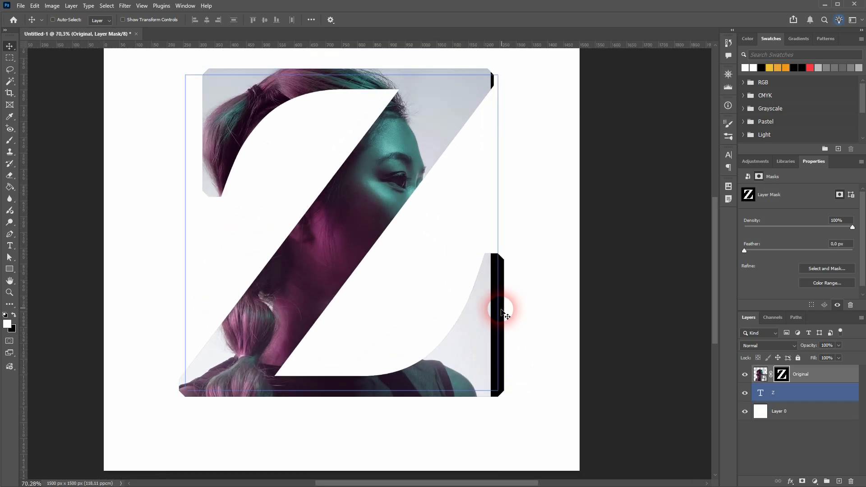
scroll(499, 309, "up", 2)
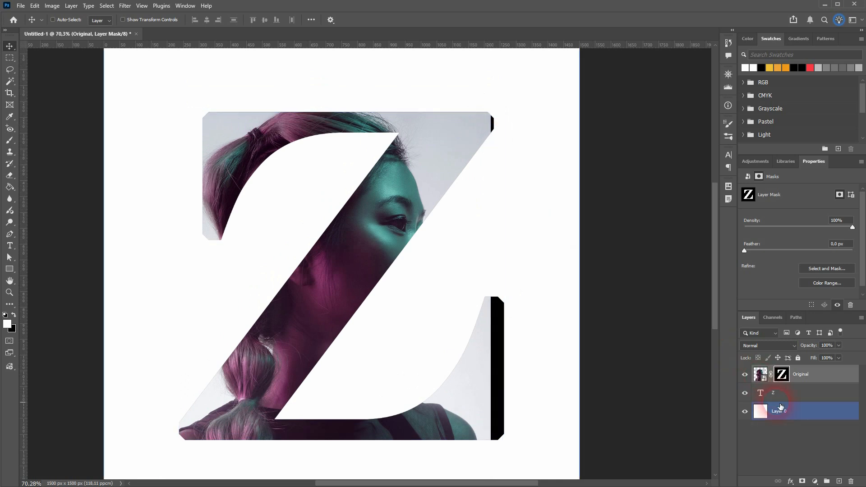
left_click(794, 399)
left_click(819, 261)
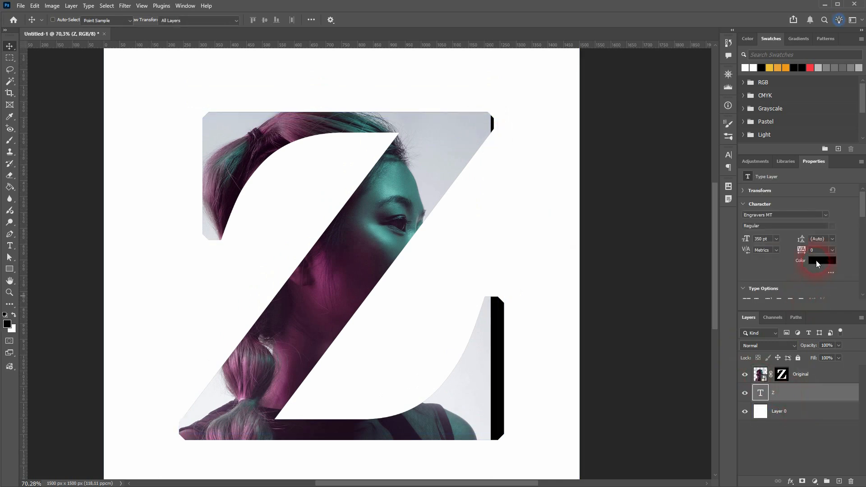
left_click_drag(329, 91, 717, 88)
left_click_drag(458, 120, 506, 342)
left_click(797, 106)
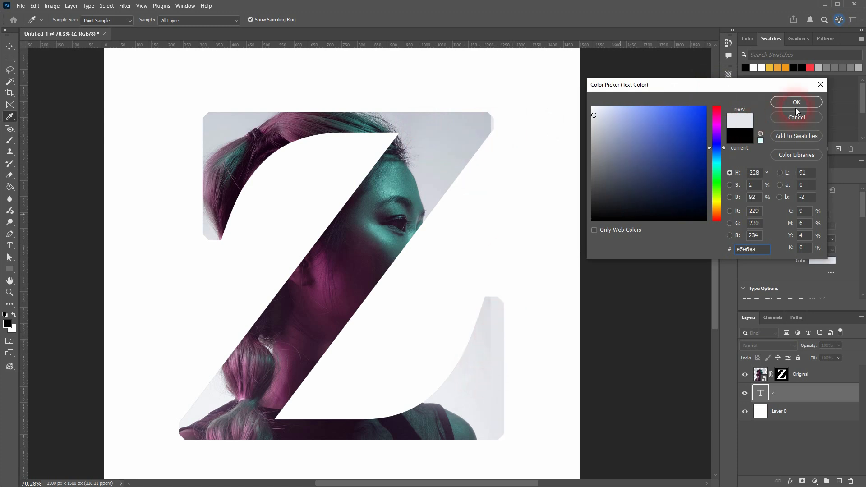
left_click(805, 118)
Delete the Z-shaped layer mask from the Original photo layer
left_click(798, 386)
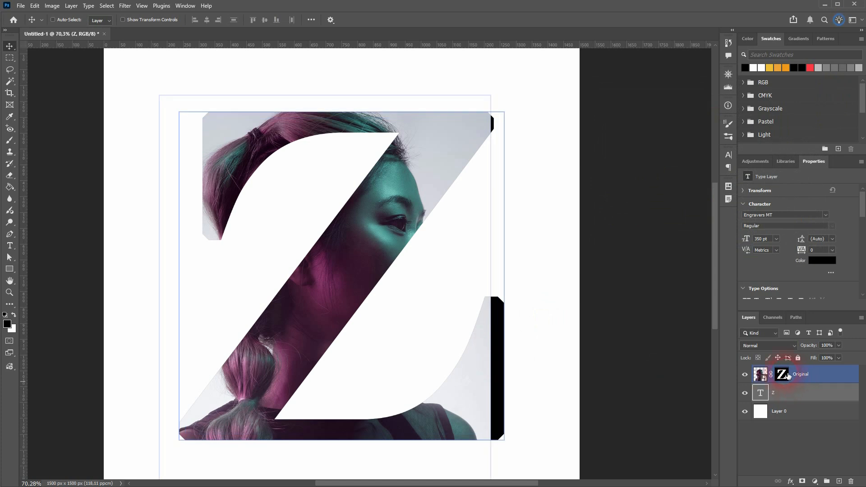
left_click(788, 375)
right_click(785, 377)
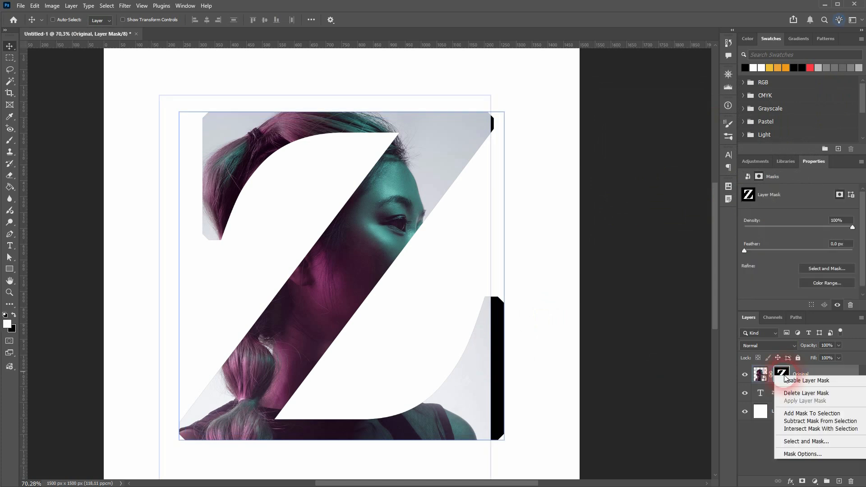
left_click(813, 396)
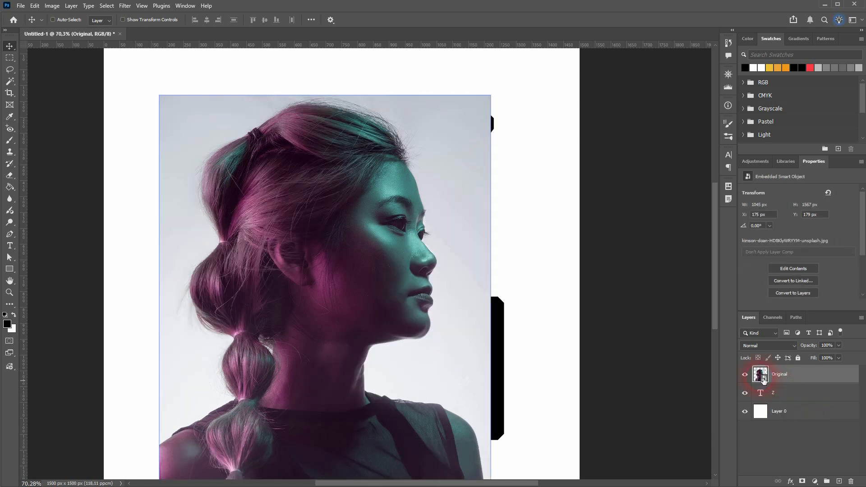
Enlarge the Original photo to about 13.24% scale so that it extends past the right edge of the Z
left_click(524, 275, "ctrl")
key("ctrl+t")
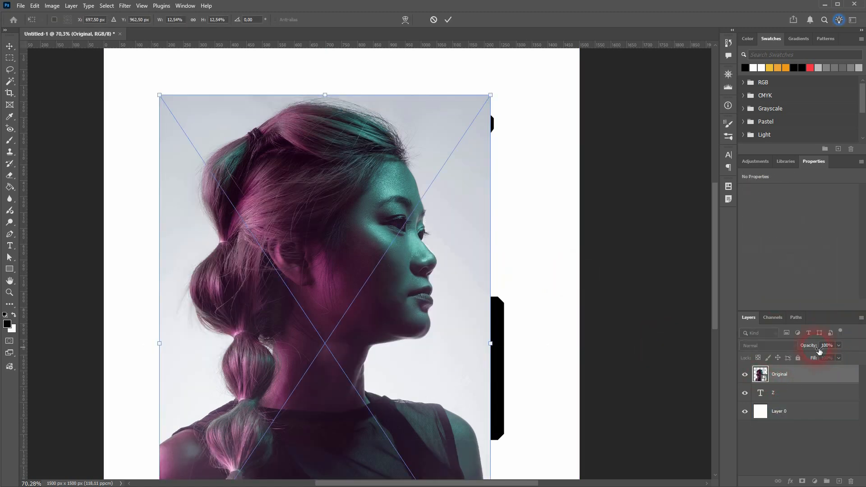
left_click_drag(495, 349, 510, 347)
left_click_drag(810, 347, 863, 346)
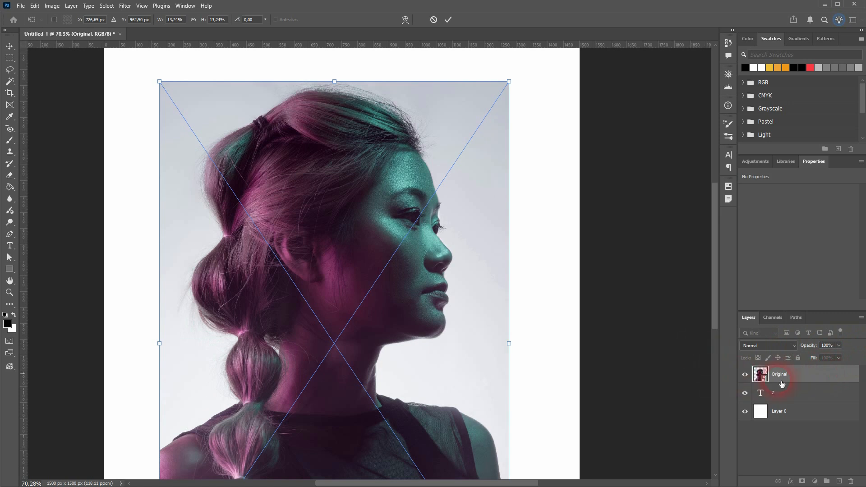
left_click(800, 379)
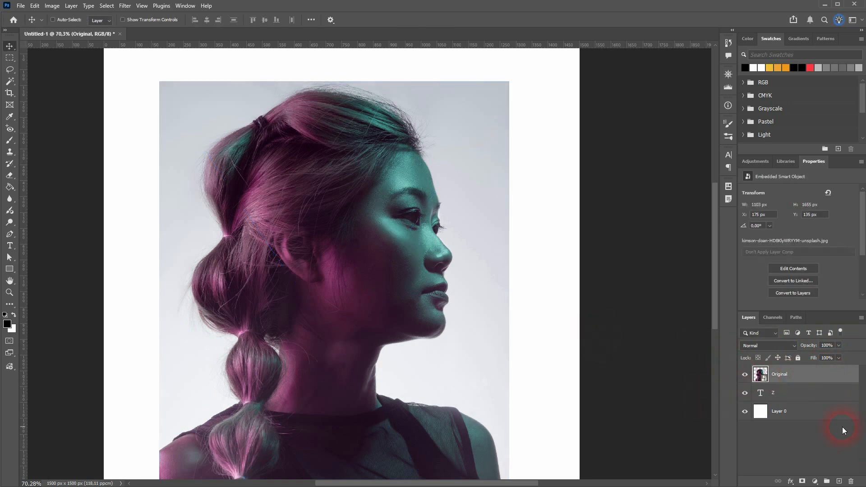
Load the Z letter's outline as a selection and add it as a layer mask on the enlarged Original photo
left_click(761, 395, "ctrl")
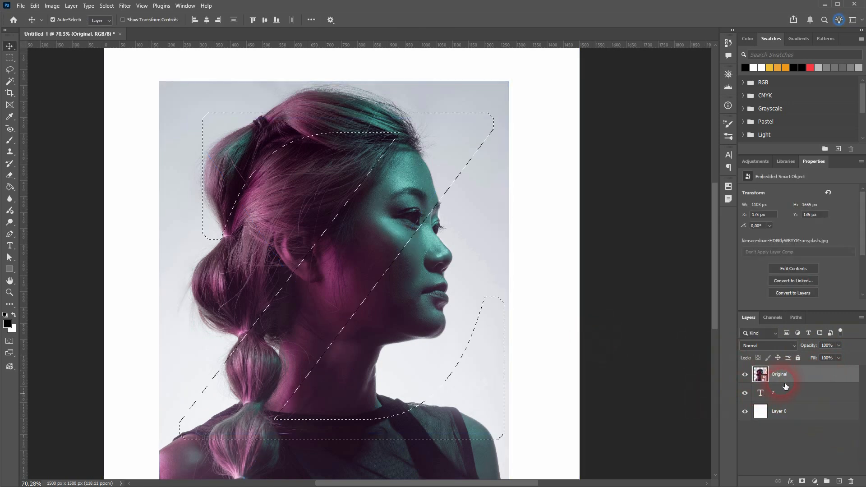
left_click(802, 481)
left_click(520, 257, "ctrl")
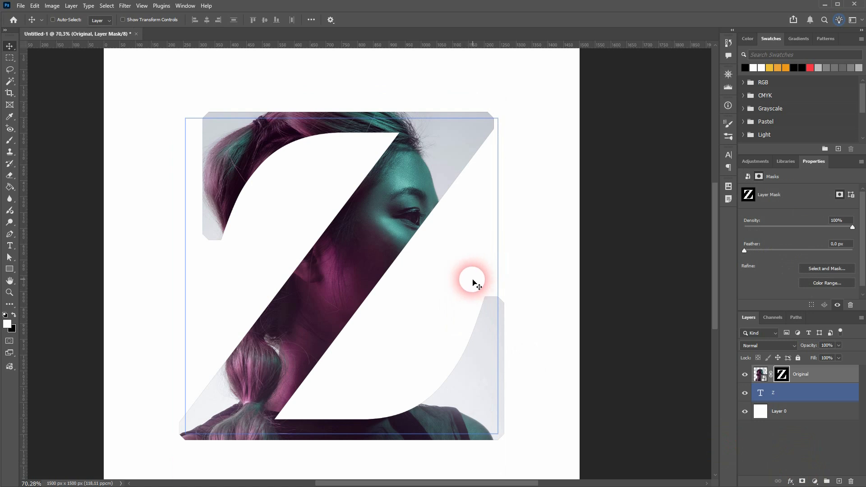
scroll(406, 321, "down", 3)
scroll(403, 329, "up", 2)
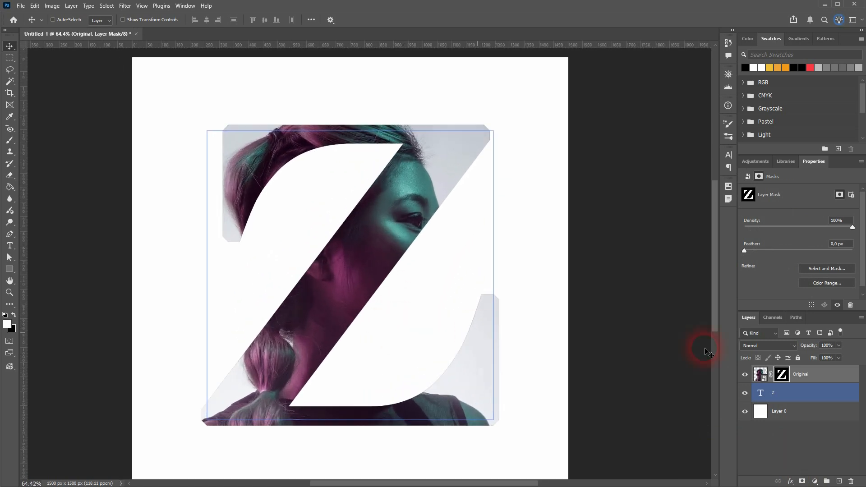
Target the Original layer's mask and ready the Brush tool with a hard round tip at 100 px
left_click(761, 374)
left_click(788, 378)
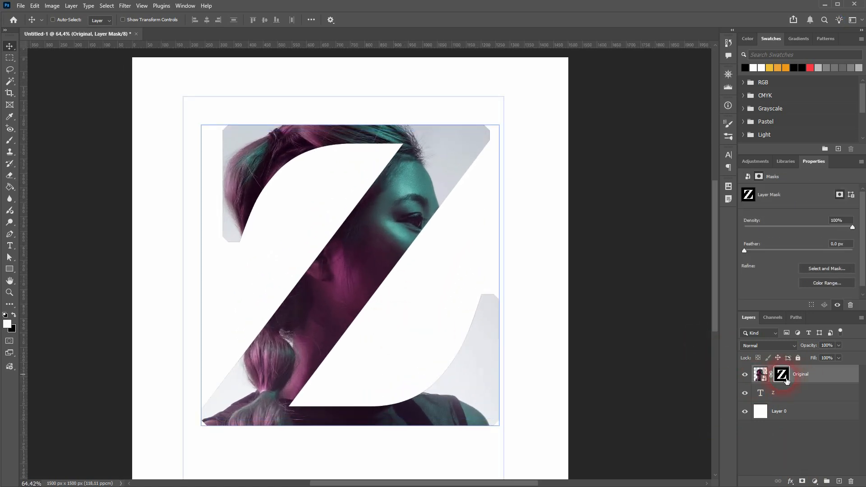
left_click(9, 140)
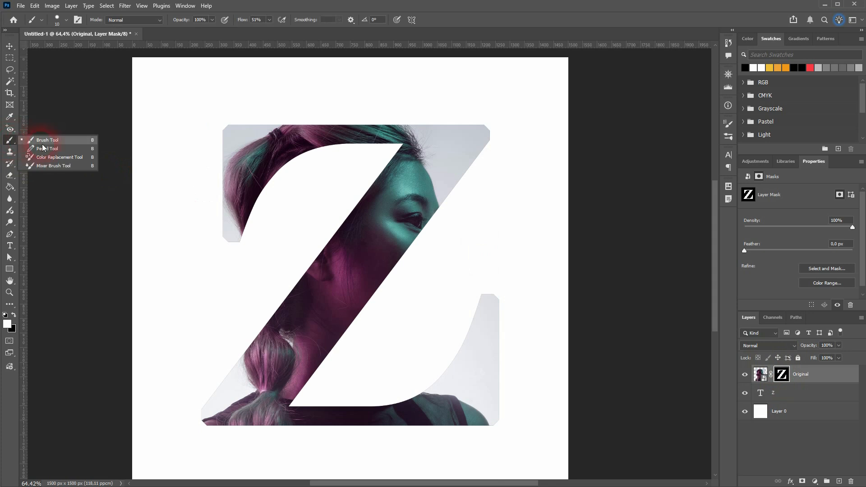
left_click(46, 144)
left_click(57, 20)
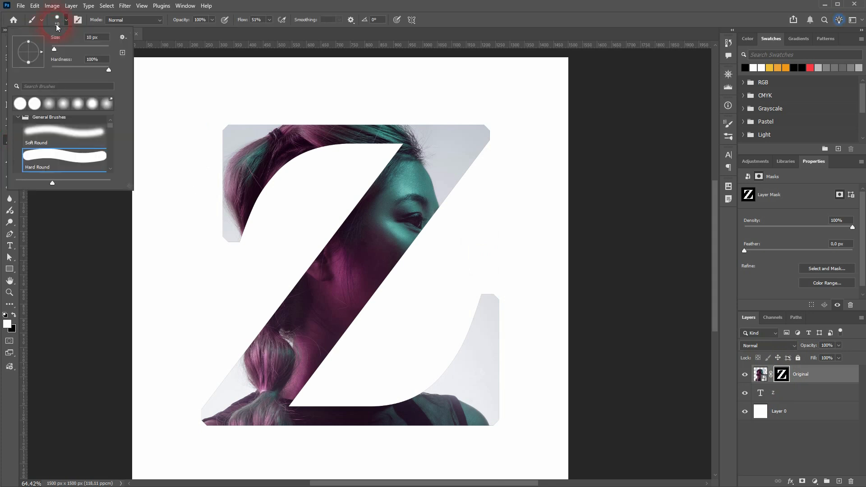
left_click(91, 37)
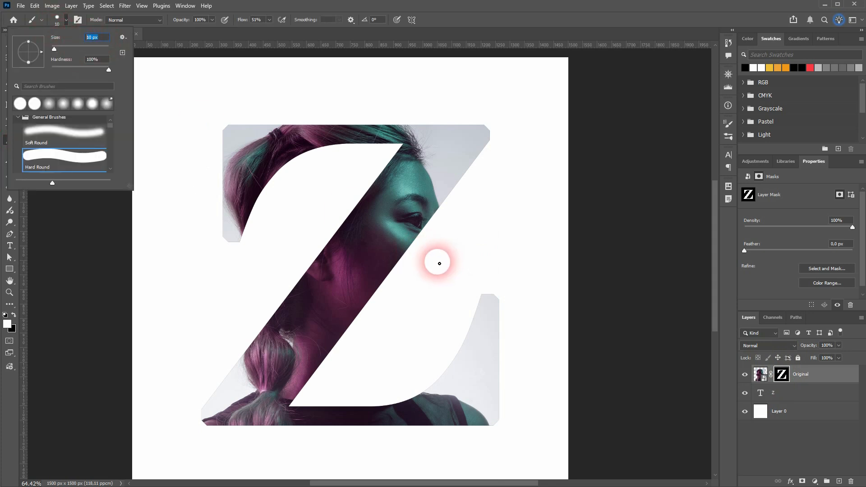
type("100")
key("Return")
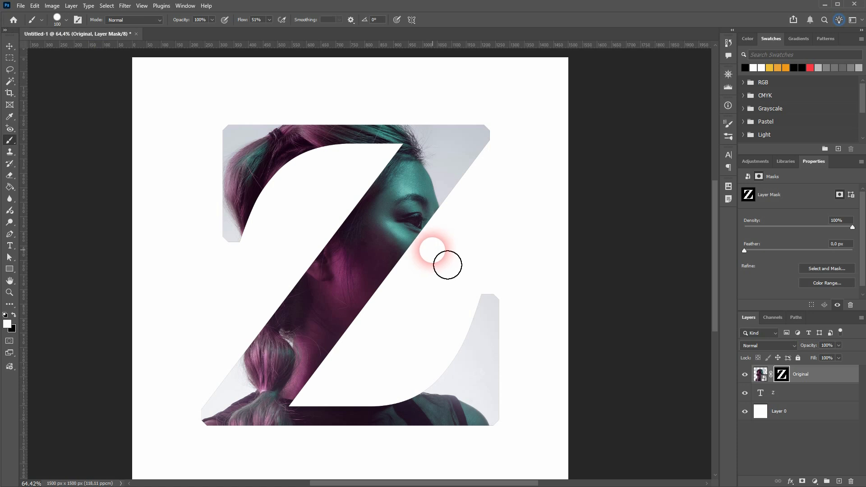
Paint white on the Original layer's mask to reveal the rest of the face, the chin and the neck beyond the Z's diagonal
left_click(14, 315)
mouse_move(422, 237)
left_mouse_down()
mouse_move(439, 212)
mouse_move(460, 256)
mouse_move(448, 337)
mouse_move(412, 337)
mouse_move(387, 363)
mouse_move(398, 408)
mouse_move(400, 399)
mouse_move(427, 411)
mouse_move(340, 421)
mouse_move(319, 411)
mouse_move(429, 239)
mouse_move(434, 271)
mouse_move(415, 309)
mouse_move(381, 344)
left_mouse_up()
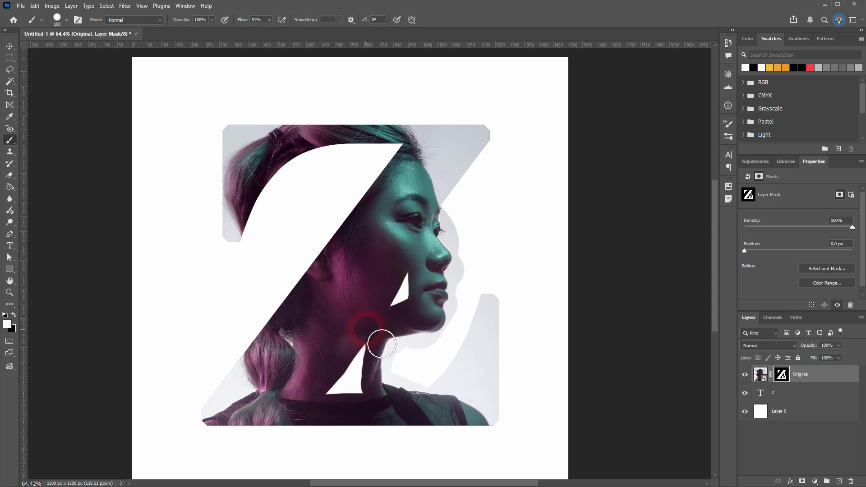
mouse_move(426, 280)
left_mouse_down()
mouse_move(382, 344)
mouse_move(374, 415)
mouse_move(331, 411)
left_mouse_up()
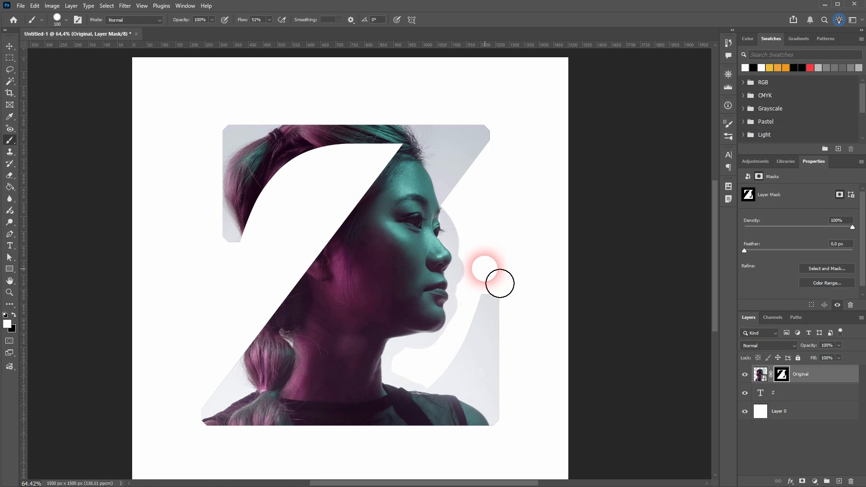
Try to paint black on the mask to hide the grey background along the face profile with the 100 px brush
scroll(465, 255, "up", 3)
scroll(465, 254, "up", 3)
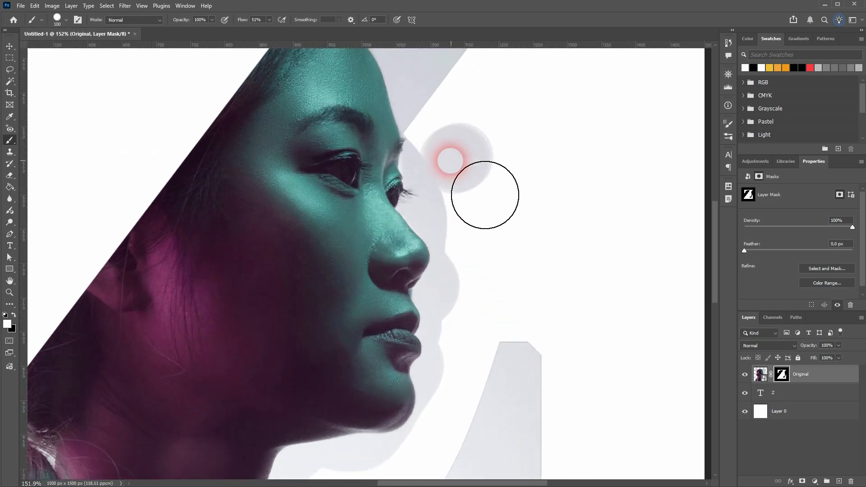
key("x")
mouse_move(487, 151)
left_mouse_down()
mouse_move(477, 187)
mouse_move(461, 126)
mouse_move(441, 155)
mouse_move(474, 252)
mouse_move(456, 368)
left_mouse_up()
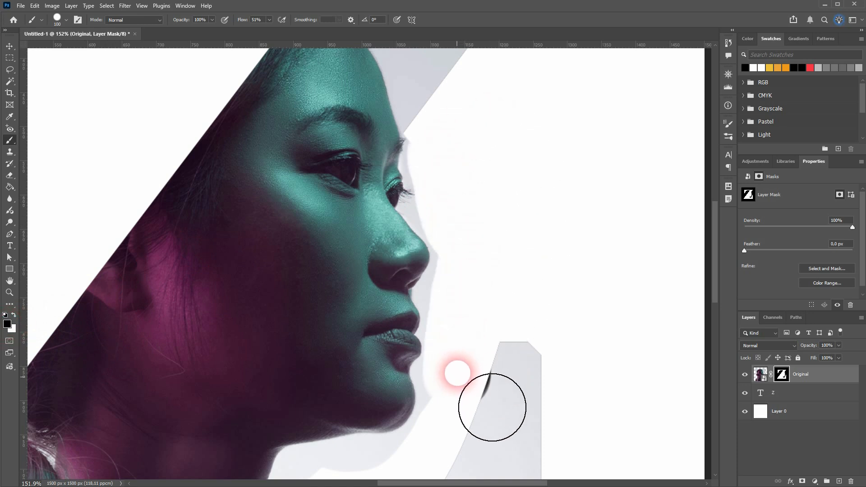
Try to repair the dark nick on the Z's lower-right arm by painting white, then trim its tip with black
scroll(457, 365, "down", 3)
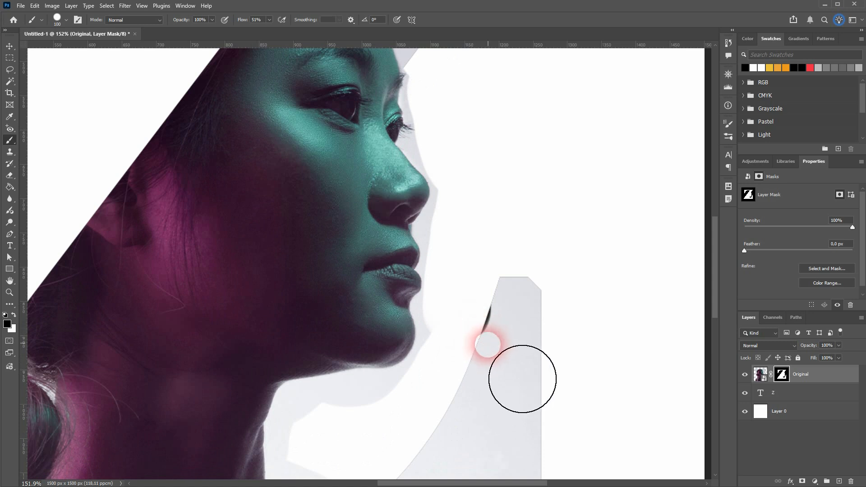
key("x")
left_click(488, 339)
left_click_drag(496, 328, 542, 259)
key("x")
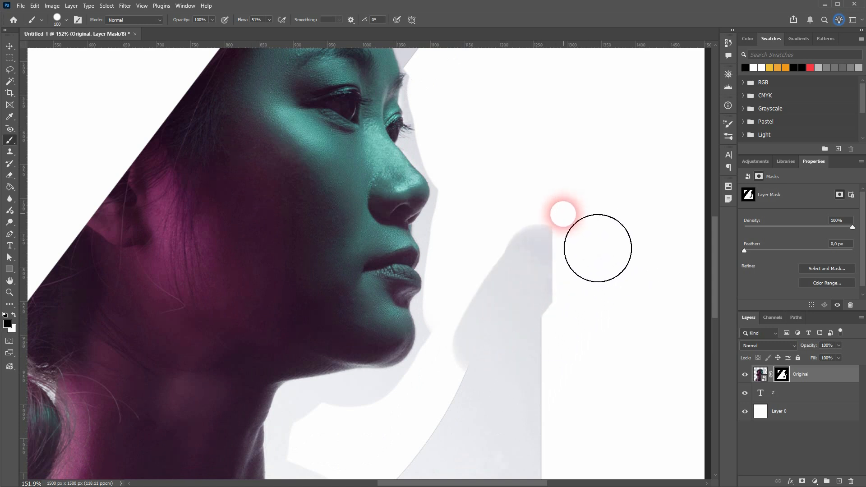
left_click_drag(561, 212, 567, 261)
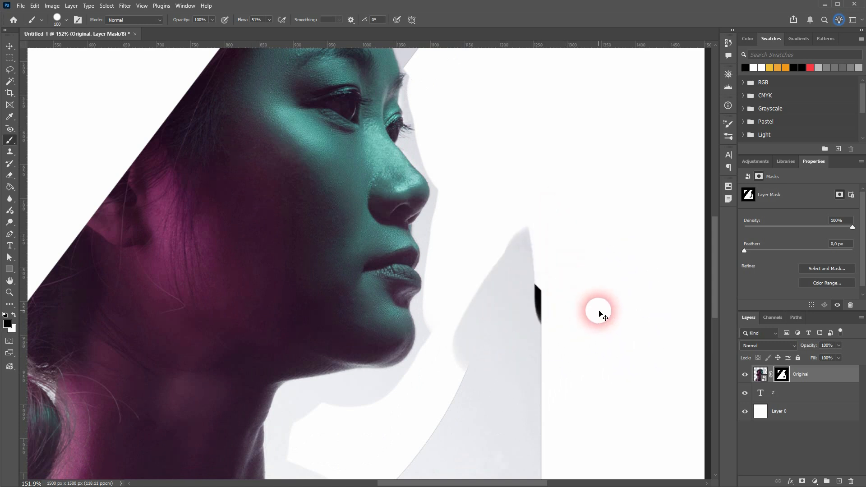
Undo the brush strokes on the Z's lower-right arm and along the face profile
key("ctrl+z")
key("ctrl+z")
key("ctrl+z")
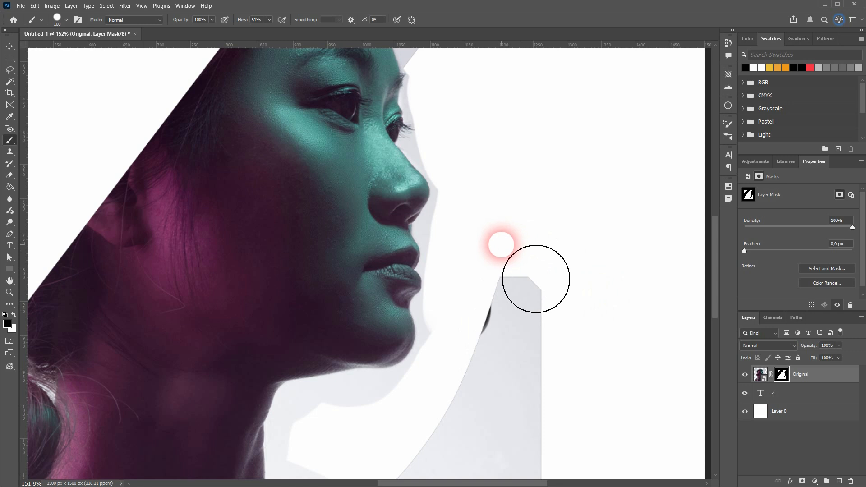
key("ctrl+z")
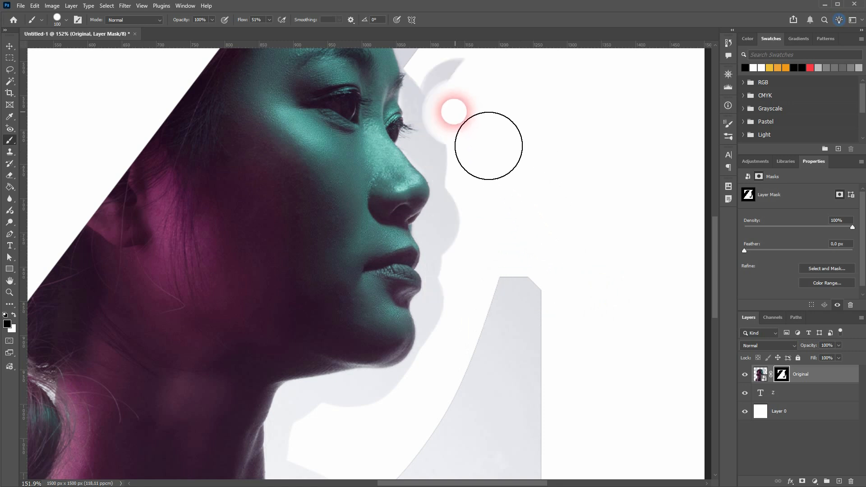
Mask out the grey background along the face profile, chin and neck with black, reducing the brush size to 50 px
mouse_move(449, 87)
left_mouse_down()
mouse_move(456, 149)
mouse_move(479, 204)
mouse_move(468, 234)
left_mouse_up()
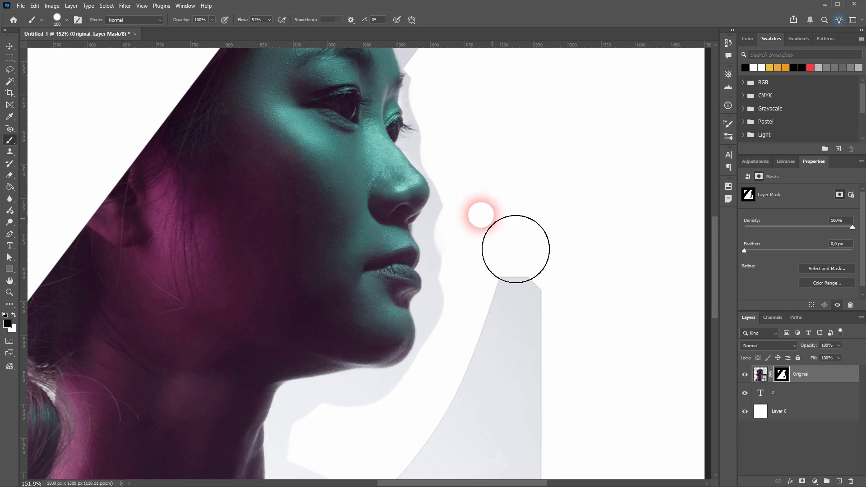
left_click(58, 19)
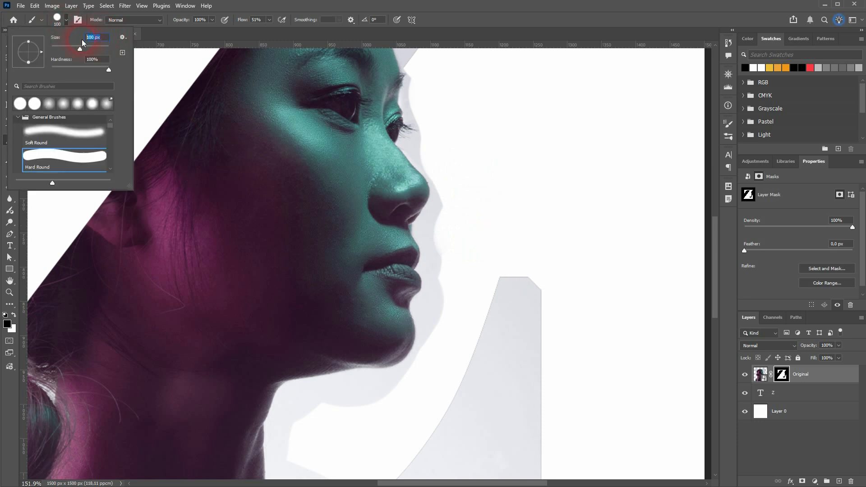
type("50")
left_click(345, 151)
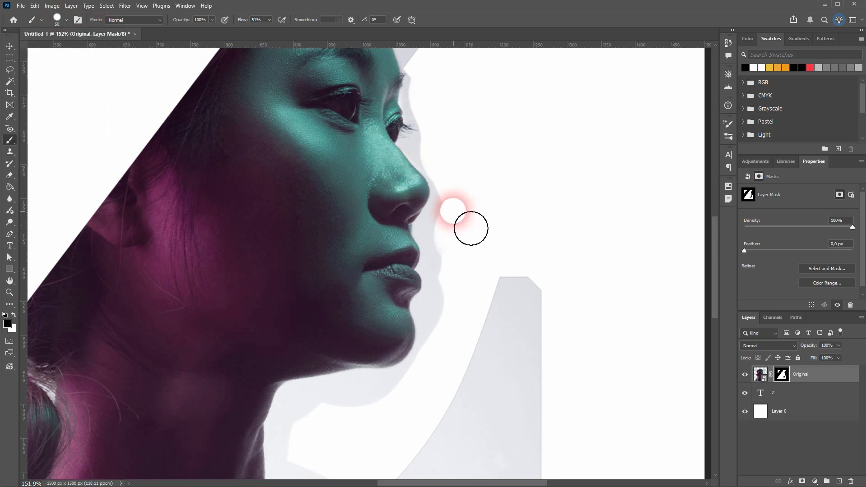
mouse_move(471, 228)
left_mouse_down()
mouse_move(460, 253)
mouse_move(464, 315)
mouse_move(451, 371)
mouse_move(409, 408)
mouse_move(343, 421)
mouse_move(337, 435)
mouse_move(333, 418)
mouse_move(365, 418)
mouse_move(370, 437)
mouse_move(327, 433)
mouse_move(309, 368)
mouse_move(317, 352)
mouse_move(429, 343)
mouse_move(386, 406)
mouse_move(384, 433)
left_mouse_up()
scroll(334, 424, "down", 3)
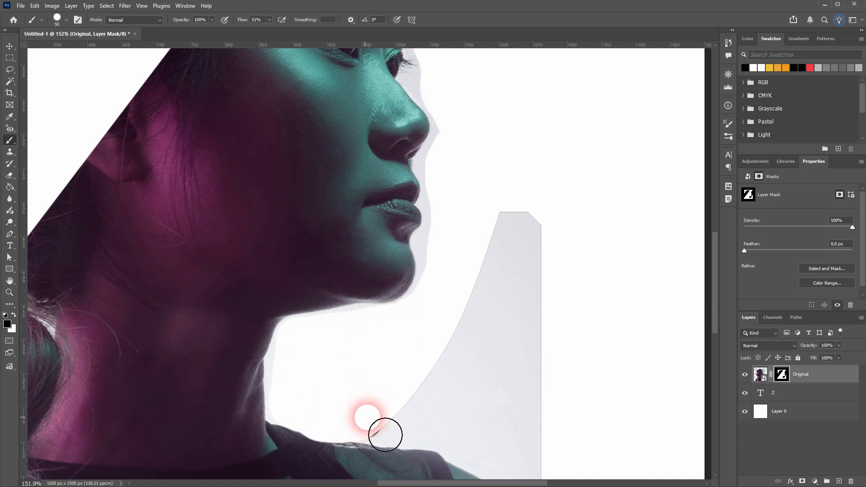
Clear the dark sliver where the Z's lower curve meets the shoulder and clean that corner with a 10 px black brush
scroll(381, 443, "up", 12)
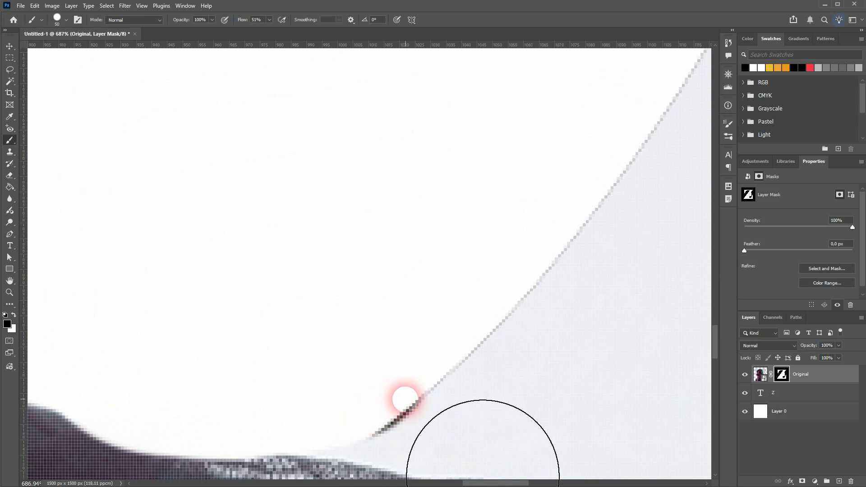
mouse_move(408, 401)
left_mouse_down()
mouse_move(407, 347)
mouse_move(393, 331)
mouse_move(354, 320)
mouse_move(36, 66)
mouse_move(54, 42)
left_mouse_up()
left_click(59, 20)
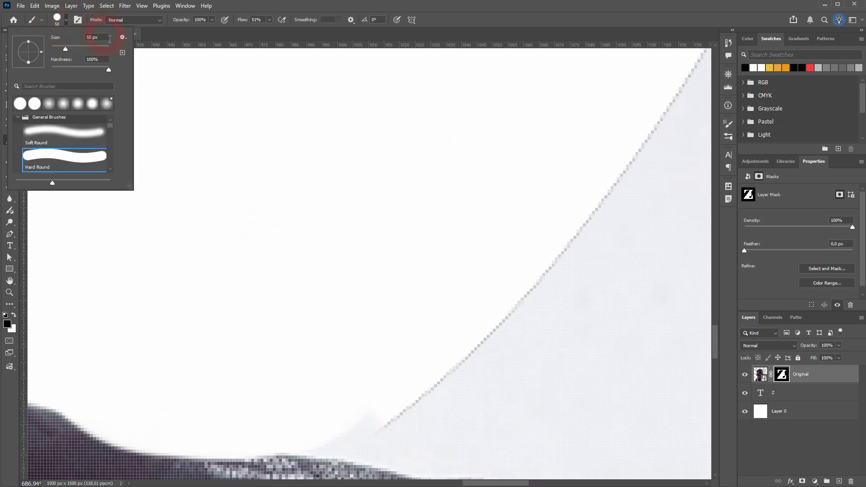
type("10")
key("Return")
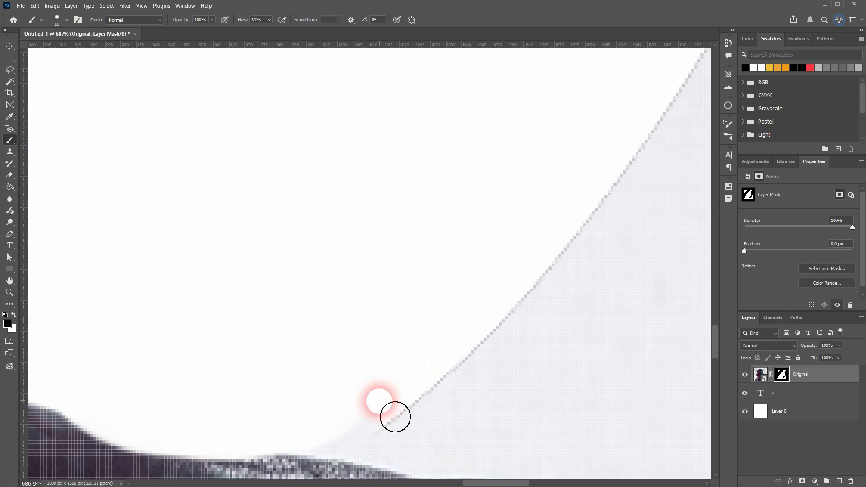
mouse_move(388, 426)
left_mouse_down()
mouse_move(324, 453)
mouse_move(364, 445)
left_mouse_up()
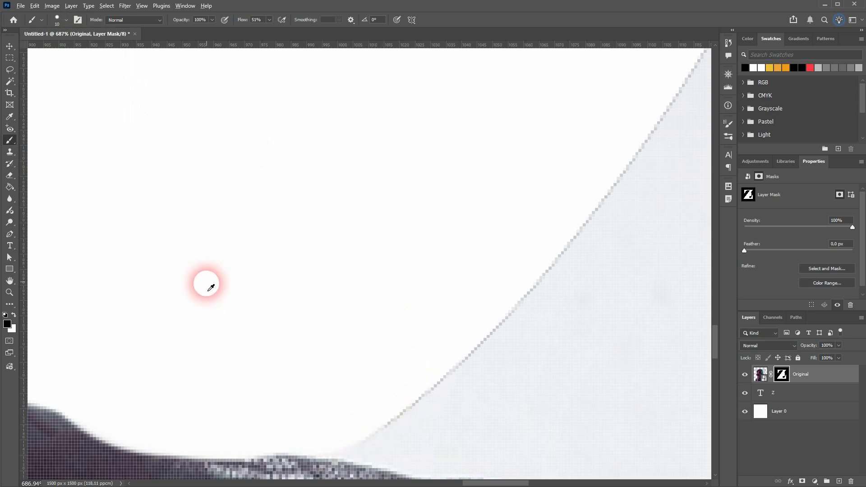
Mask out the remaining grey fringe along the top of the shoulder and up the front of the neck
scroll(205, 285, "down", 7)
scroll(69, 306, "up", 1)
scroll(69, 308, "up", 5)
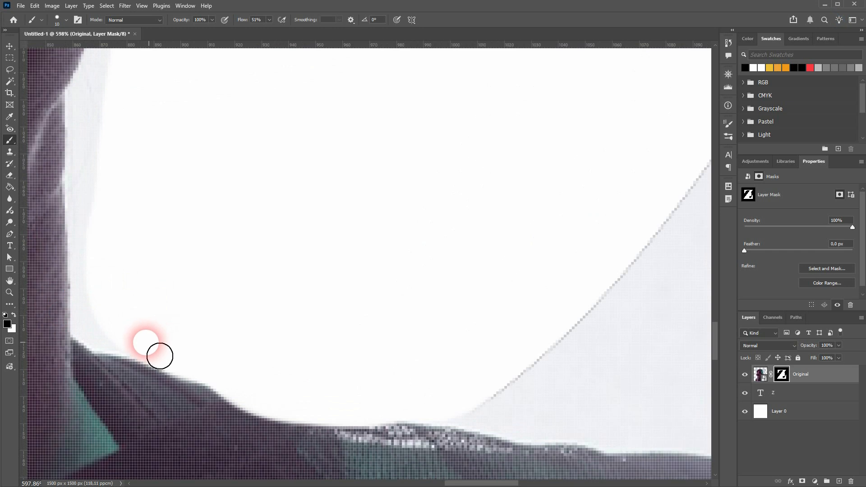
mouse_move(98, 338)
left_mouse_down()
mouse_move(110, 158)
mouse_move(172, 205)
mouse_move(301, 270)
mouse_move(340, 317)
left_mouse_up()
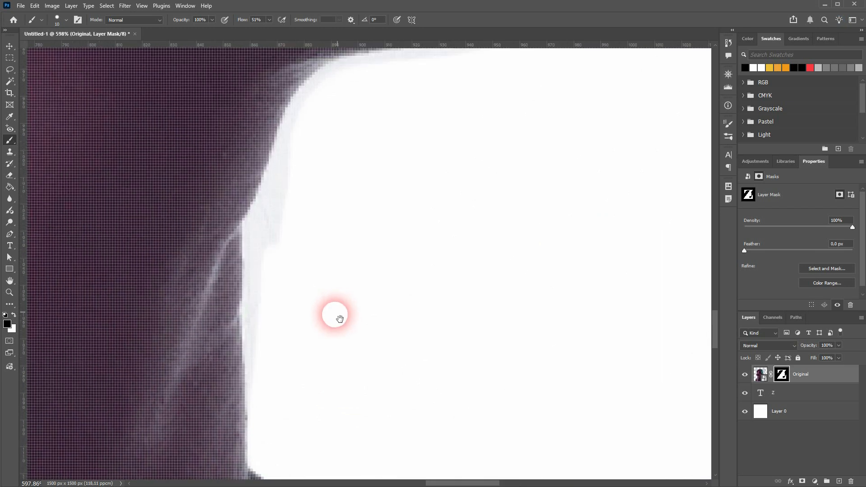
mouse_move(274, 396)
left_mouse_down()
mouse_move(270, 240)
mouse_move(330, 230)
mouse_move(281, 255)
mouse_move(320, 128)
mouse_move(284, 215)
left_mouse_up()
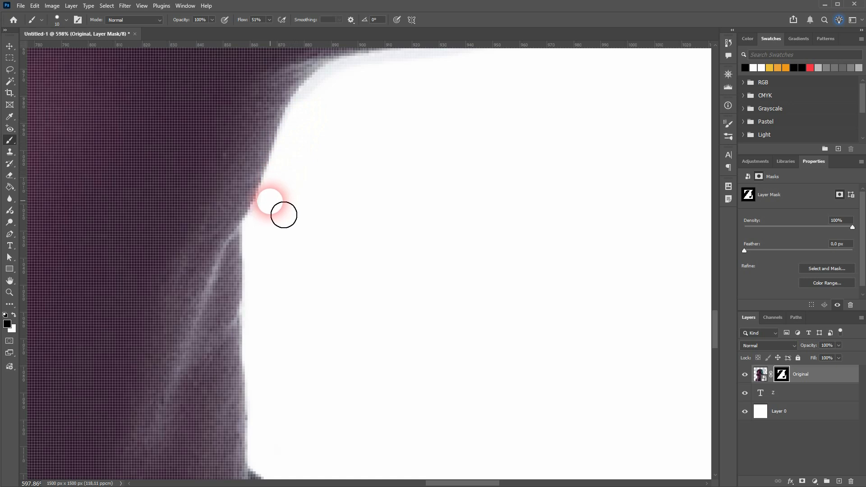
Paint black on the mask along the underside of the jaw and around the chin to remove the grey fringe
left_click_drag(550, 185, 408, 310)
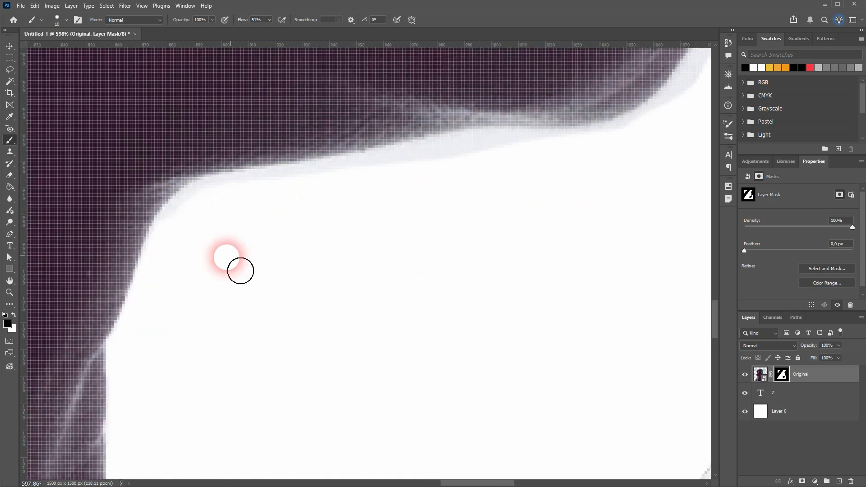
mouse_move(191, 229)
left_mouse_down()
mouse_move(221, 205)
mouse_move(329, 190)
mouse_move(491, 174)
mouse_move(512, 188)
mouse_move(496, 216)
mouse_move(364, 344)
mouse_move(312, 355)
mouse_move(208, 318)
mouse_move(344, 288)
mouse_move(507, 283)
mouse_move(607, 261)
mouse_move(599, 254)
mouse_move(356, 386)
mouse_move(262, 407)
mouse_move(296, 384)
mouse_move(236, 410)
mouse_move(297, 389)
mouse_move(402, 270)
mouse_move(419, 229)
mouse_move(343, 344)
left_mouse_up()
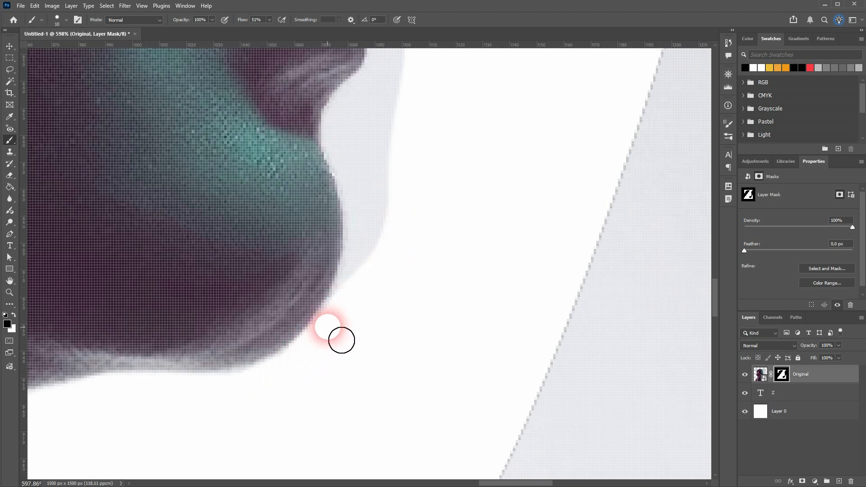
mouse_move(367, 289)
left_mouse_down()
mouse_move(371, 209)
mouse_move(393, 160)
mouse_move(376, 262)
left_mouse_up()
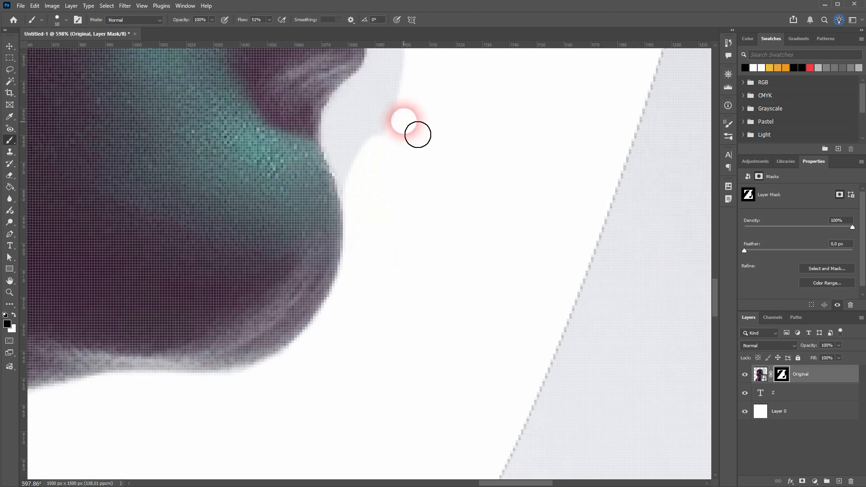
Mask out the grey background in the hollow above the chin and around the lower lip
key("space")
left_click_drag(431, 126, 378, 326)
left_click_drag(346, 388, 318, 407)
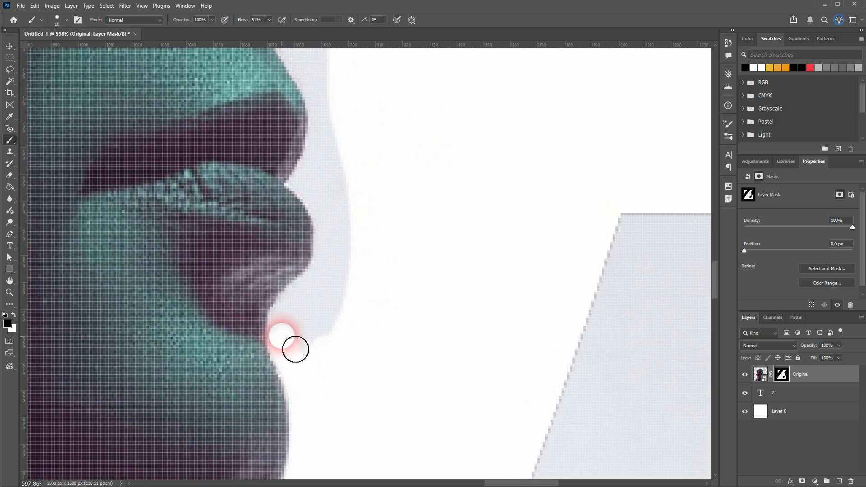
mouse_move(309, 311)
left_mouse_down()
mouse_move(348, 284)
mouse_move(315, 352)
mouse_move(375, 283)
mouse_move(478, 207)
mouse_move(348, 296)
mouse_move(345, 212)
mouse_move(352, 218)
mouse_move(373, 185)
left_mouse_up()
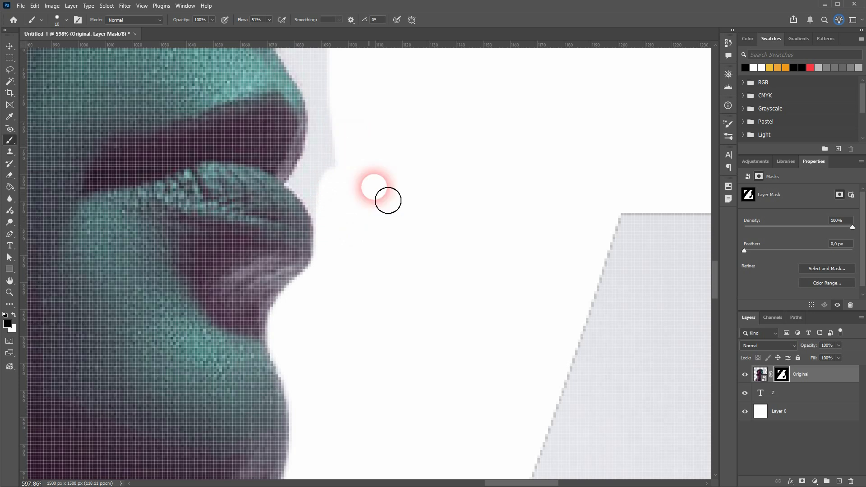
Mask out the grey background around the upper lip, the notch between the lips and the area below the nose
key("space")
left_click_drag(402, 133, 407, 271)
left_click_drag(374, 366, 346, 369)
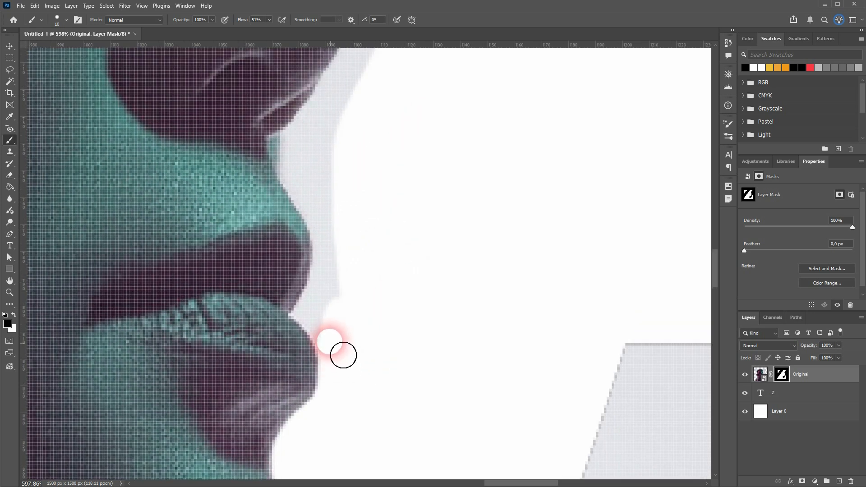
mouse_move(328, 323)
left_mouse_down()
mouse_move(383, 223)
mouse_move(340, 321)
mouse_move(347, 169)
mouse_move(364, 252)
mouse_move(344, 297)
left_mouse_up()
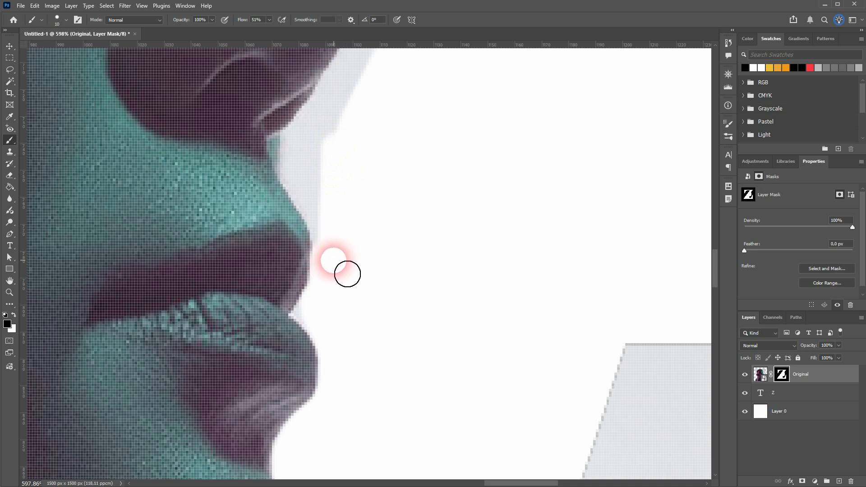
scroll(315, 277, "up", 1)
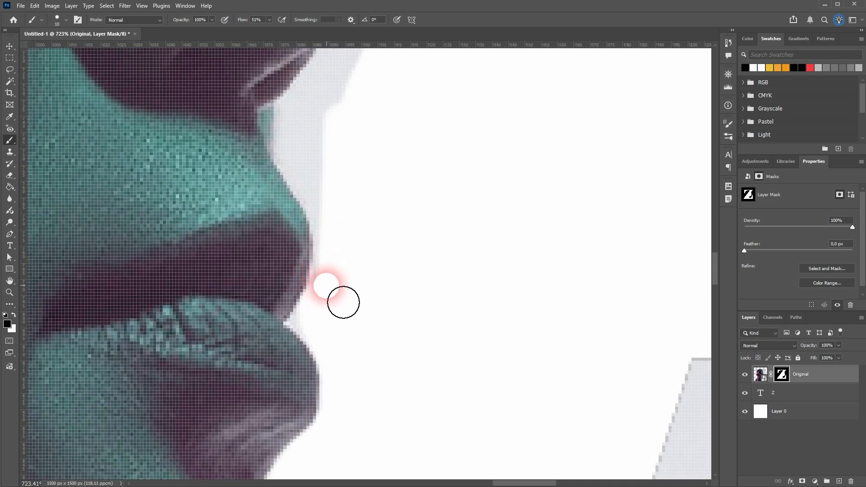
mouse_move(346, 292)
left_mouse_down()
mouse_move(343, 227)
mouse_move(317, 188)
mouse_move(311, 124)
mouse_move(308, 170)
mouse_move(320, 190)
mouse_move(361, 125)
mouse_move(338, 152)
mouse_move(333, 145)
mouse_move(382, 123)
mouse_move(444, 112)
mouse_move(405, 249)
mouse_move(353, 379)
mouse_move(358, 369)
mouse_move(332, 343)
left_mouse_up()
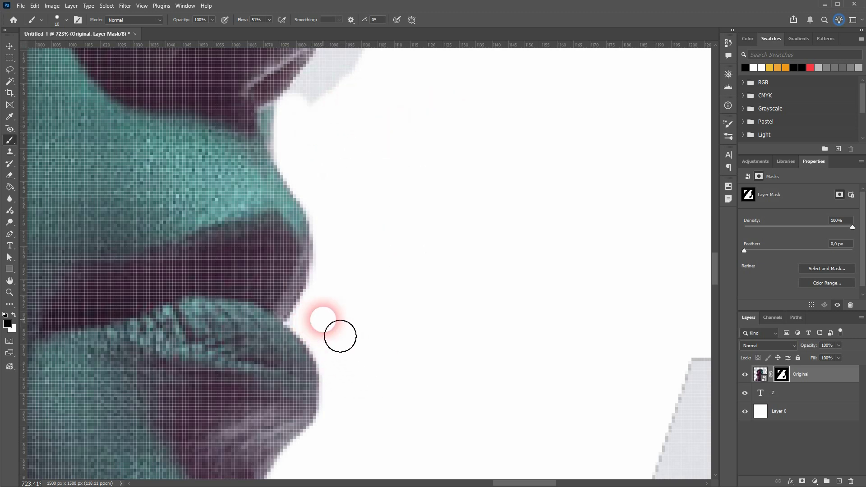
Mask out the grey along the nose and brow, and restore the Z's edge beside the forehead with white
left_click_drag(410, 210, 379, 388)
mouse_move(398, 417)
left_mouse_down()
mouse_move(302, 351)
mouse_move(293, 288)
mouse_move(405, 155)
mouse_move(368, 394)
mouse_move(277, 408)
mouse_move(335, 310)
mouse_move(361, 229)
mouse_move(360, 249)
mouse_move(334, 309)
mouse_move(335, 161)
mouse_move(393, 245)
mouse_move(443, 361)
mouse_move(427, 385)
mouse_move(314, 244)
mouse_move(387, 294)
mouse_move(358, 141)
mouse_move(375, 213)
mouse_move(347, 258)
mouse_move(304, 238)
mouse_move(276, 200)
mouse_move(337, 234)
mouse_move(280, 165)
mouse_move(329, 183)
mouse_move(372, 134)
mouse_move(393, 350)
mouse_move(402, 354)
mouse_move(383, 315)
mouse_move(333, 290)
mouse_move(325, 273)
mouse_move(304, 191)
mouse_move(312, 150)
mouse_move(366, 284)
mouse_move(375, 214)
mouse_move(430, 344)
mouse_move(321, 345)
mouse_move(340, 287)
mouse_move(372, 252)
mouse_move(348, 225)
mouse_move(330, 223)
mouse_move(408, 151)
mouse_move(412, 281)
mouse_move(361, 295)
mouse_move(327, 281)
mouse_move(336, 312)
left_mouse_up()
key("x")
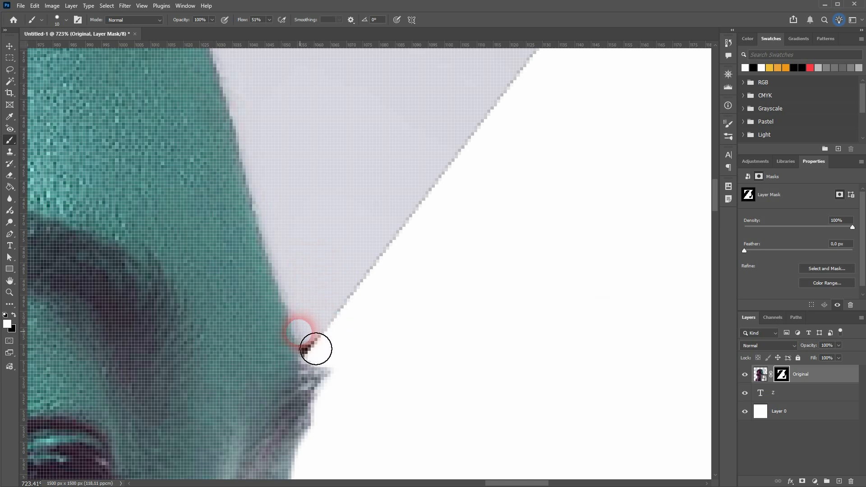
Mask out the grey background around and between the eyelashes with a 2 px hard round brush
scroll(316, 364, "down", 10)
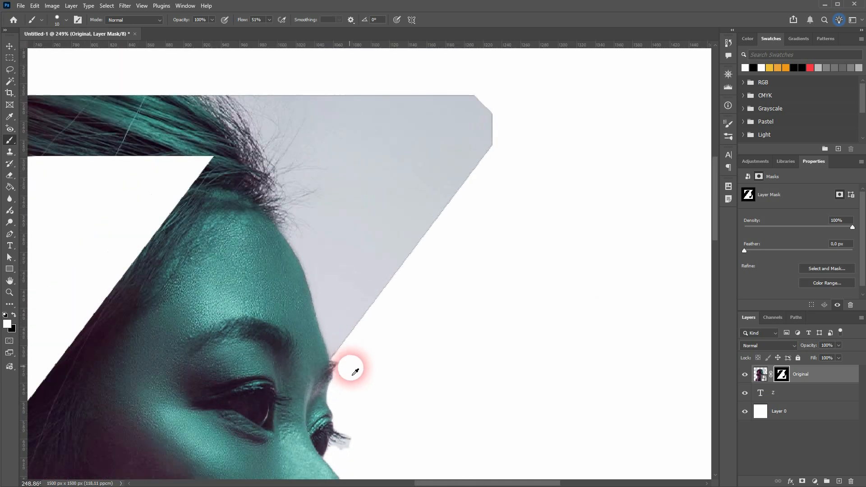
scroll(360, 383, "up", 8)
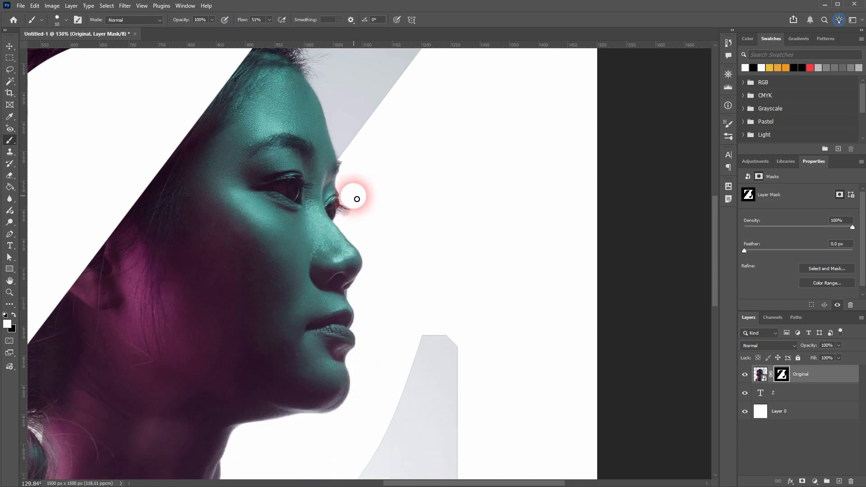
scroll(344, 235, "up", 3)
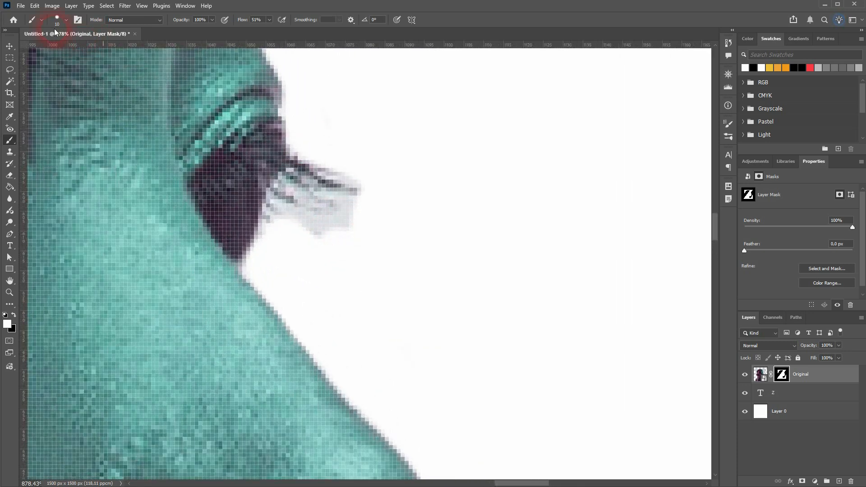
left_click(66, 20)
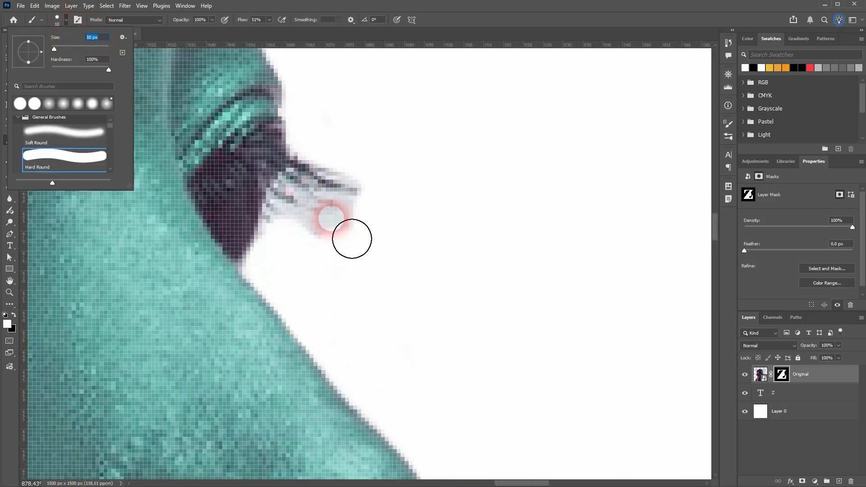
type("2")
key("Return")
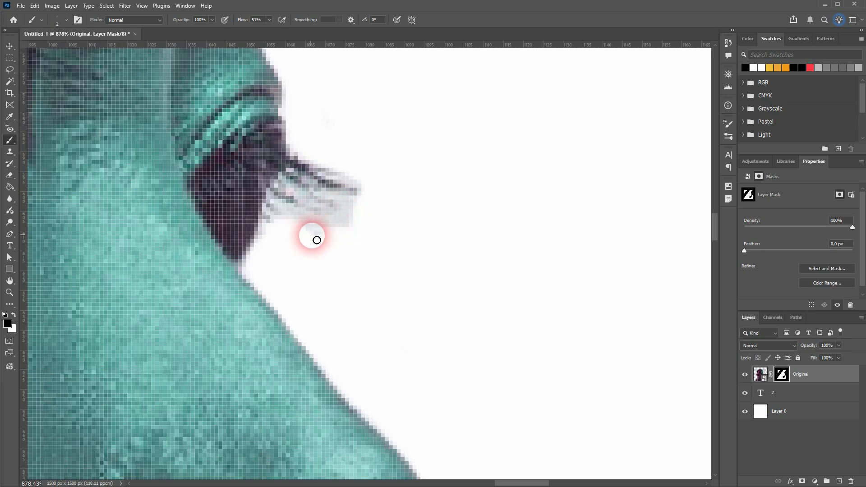
left_click_drag(312, 236, 287, 213)
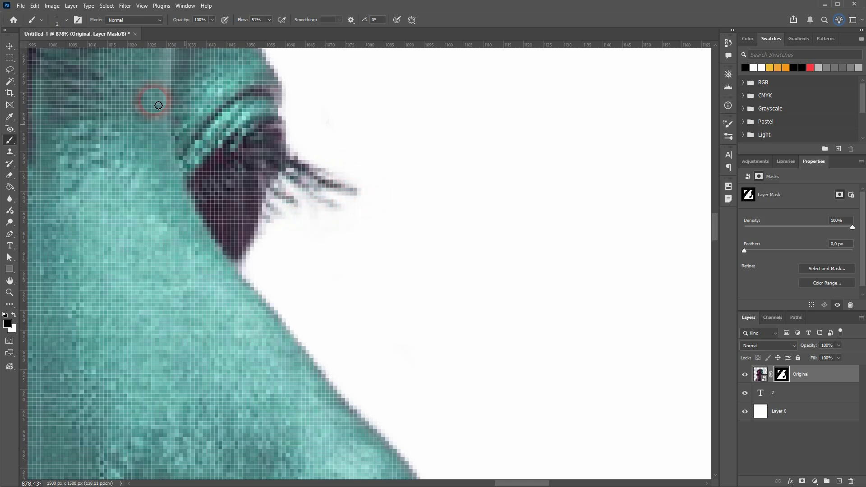
Set the brush to 3 px and mask out the remaining grey haze between and below the eyelashes
left_click(61, 21)
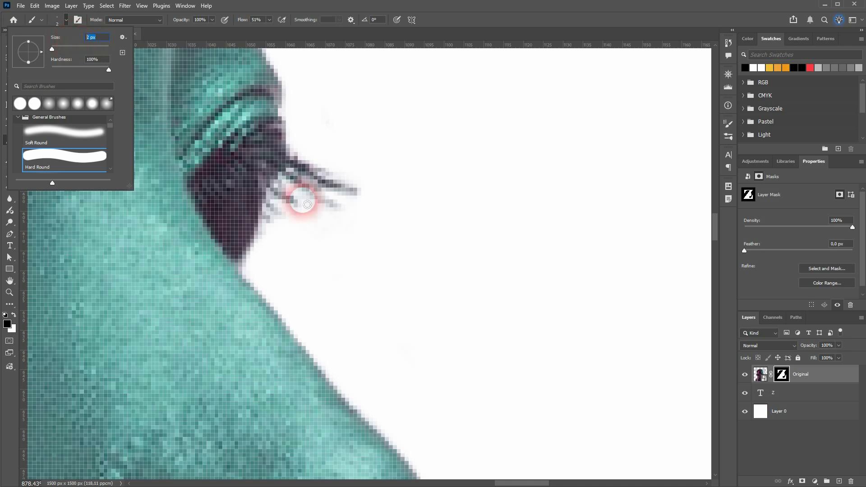
type("5")
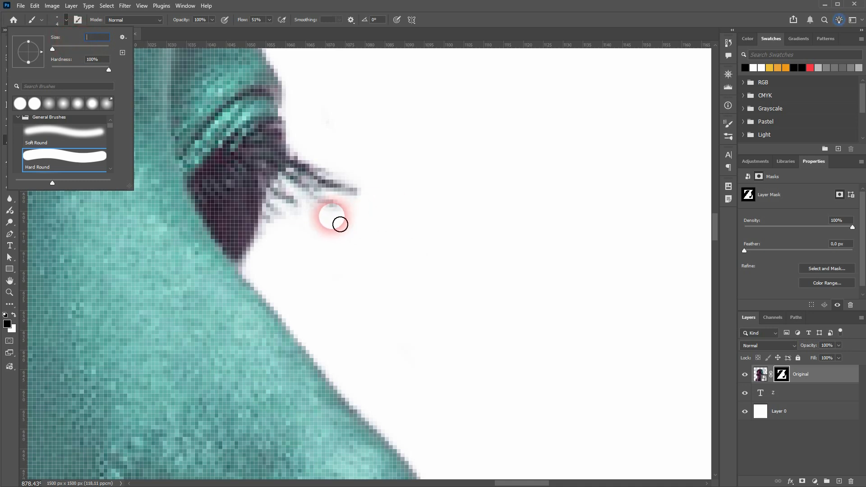
type("3")
key("Return")
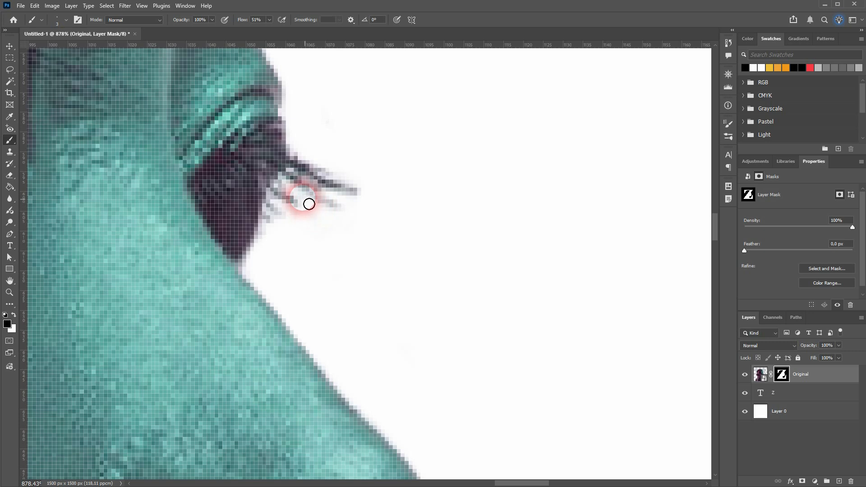
left_click_drag(298, 196, 347, 221)
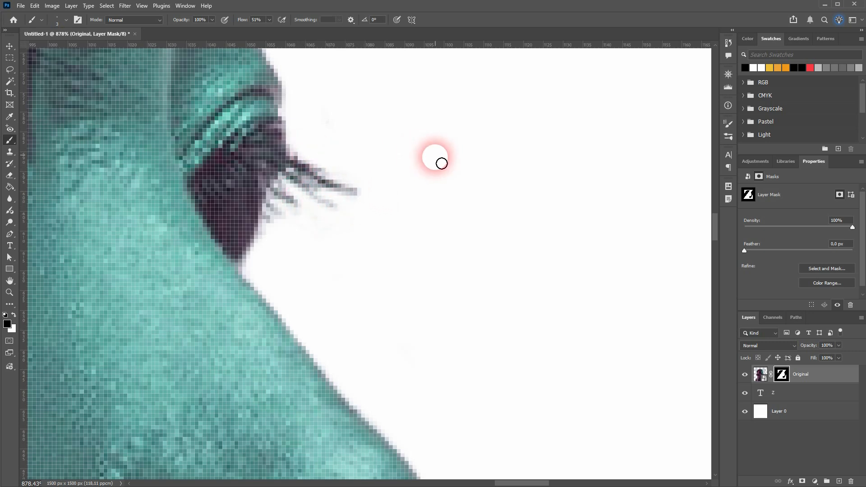
Add a Drop Shadow layer effect to the Z text layer
key("ctrl+0")
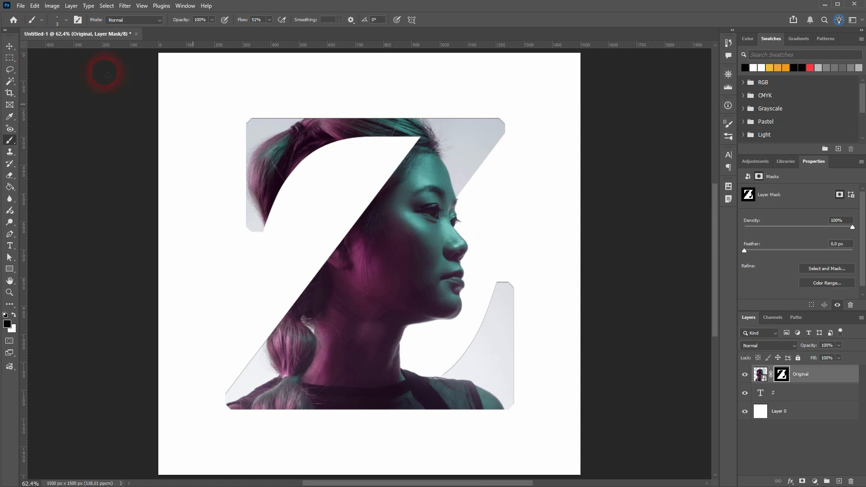
left_click(9, 46)
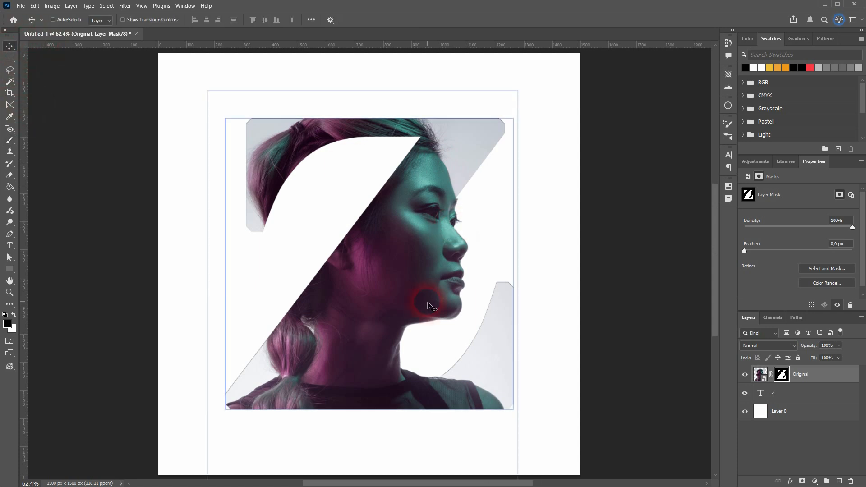
scroll(432, 351, "down", 5)
scroll(437, 368, "up", 4)
scroll(438, 369, "up", 2)
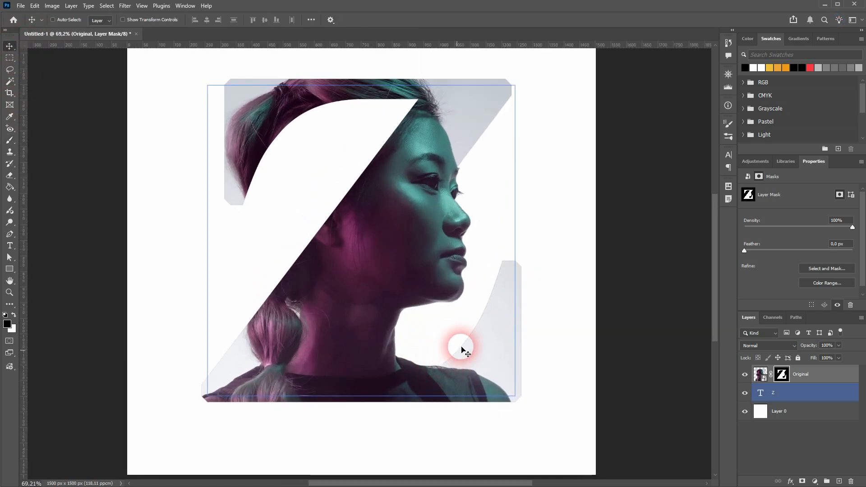
left_click(799, 394)
right_click(801, 396)
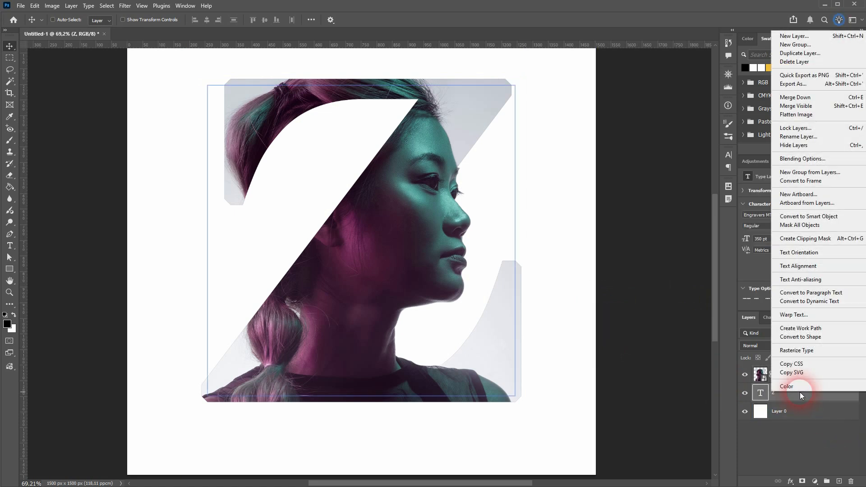
left_click(825, 159)
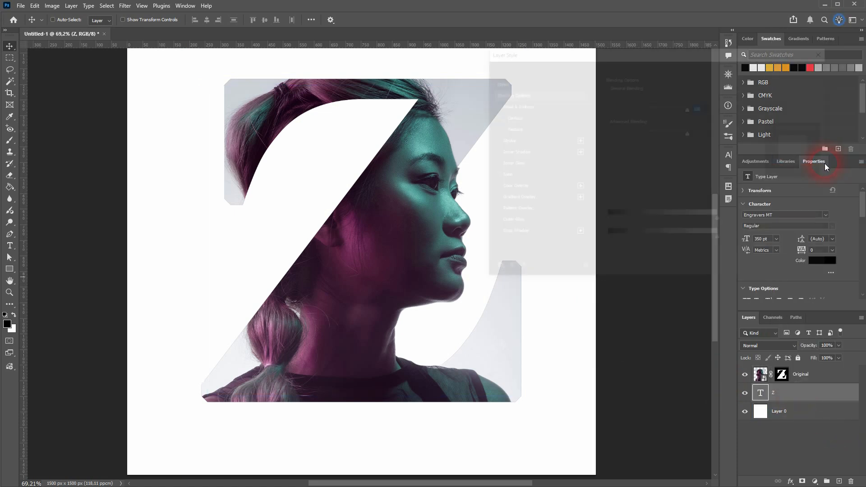
left_click(517, 237)
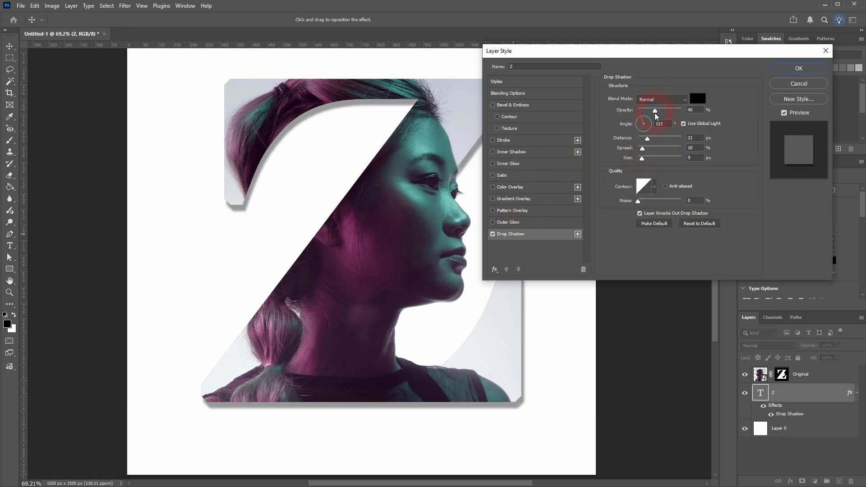
Offset the drop shadow to a 122° angle and 33 px distance, and set its opacity to 32%
left_click_drag(655, 114, 623, 114)
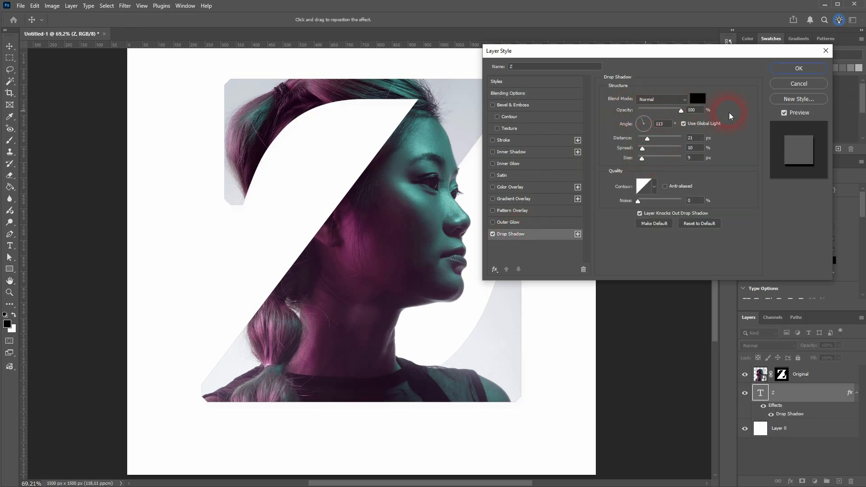
left_click_drag(730, 116, 729, 116)
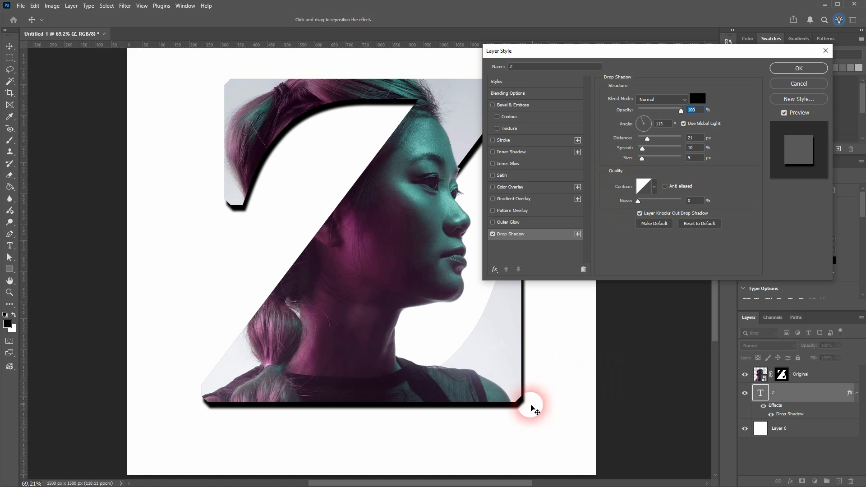
left_click_drag(525, 411, 526, 415)
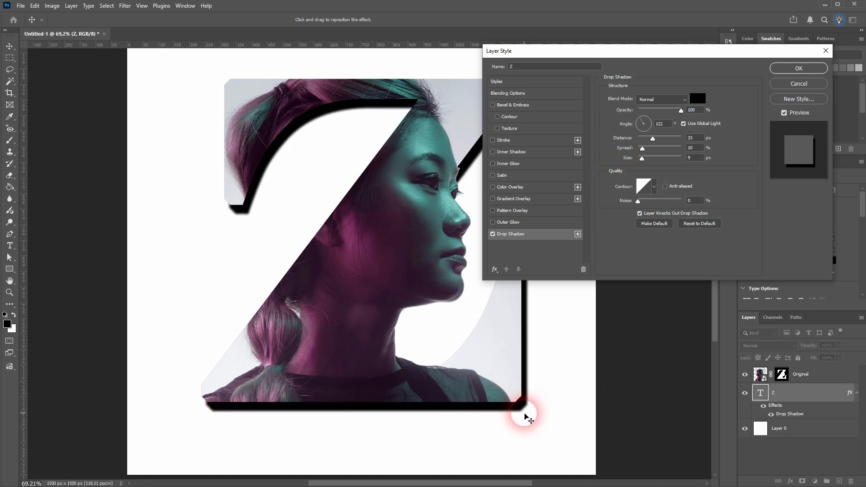
left_click_drag(682, 110, 654, 112)
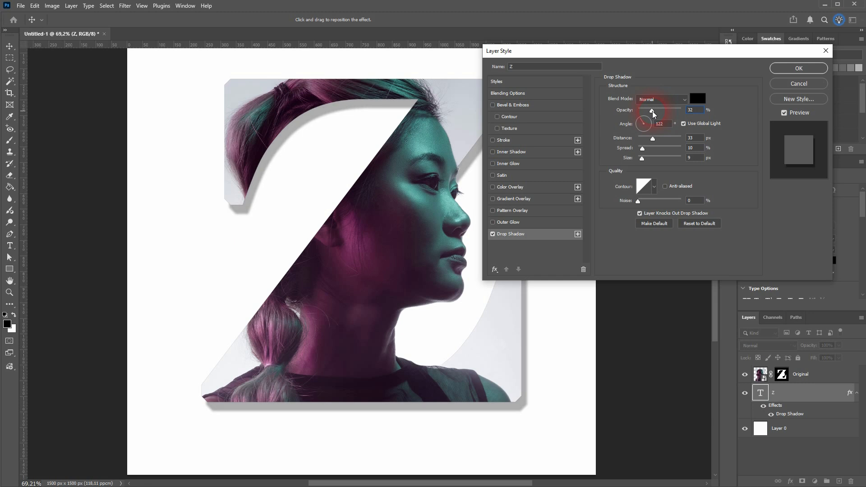
Keep the drop shadow black and set its size to 21 px and its distance to 17 px
left_click(697, 103)
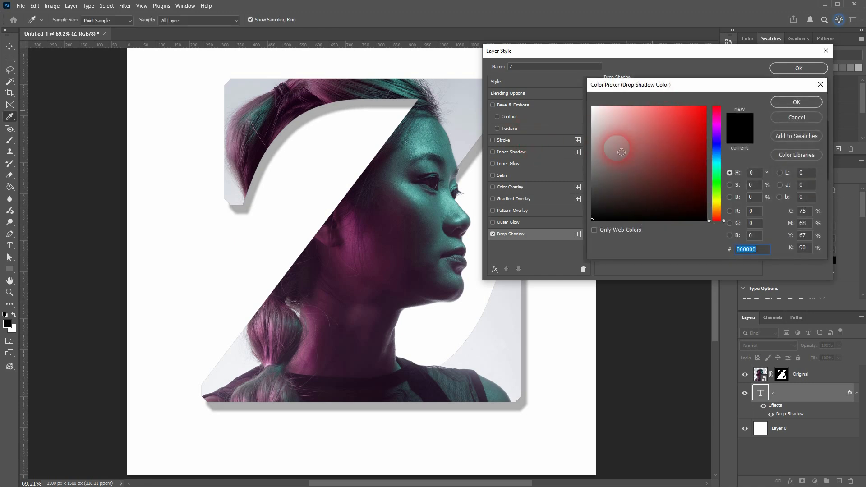
left_click(802, 101)
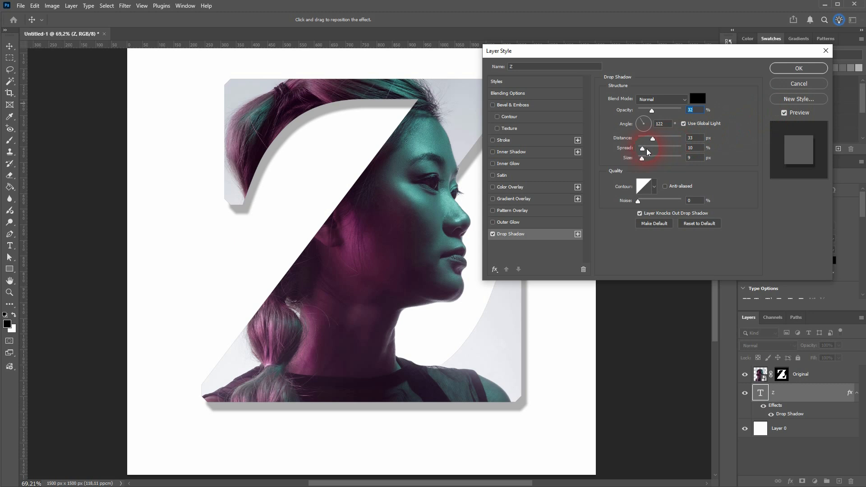
mouse_move(644, 151)
left_mouse_down()
mouse_move(680, 148)
mouse_move(639, 148)
mouse_move(644, 158)
mouse_move(713, 161)
mouse_move(647, 163)
left_mouse_up()
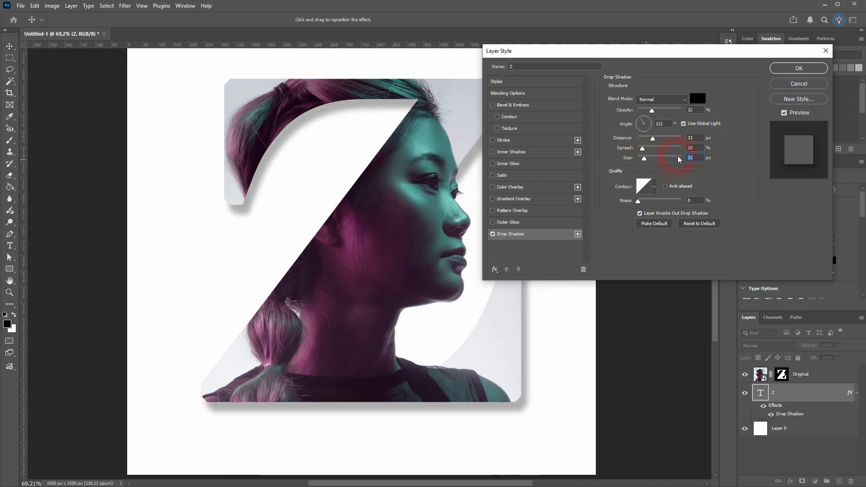
left_click_drag(653, 141, 646, 142)
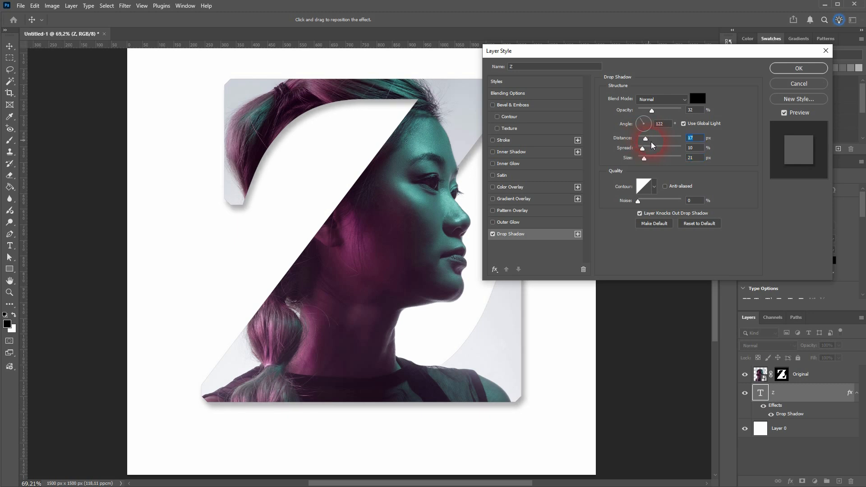
Add a white inside Stroke effect of 18 px to the Z text layer and apply the layer style
left_click(503, 140)
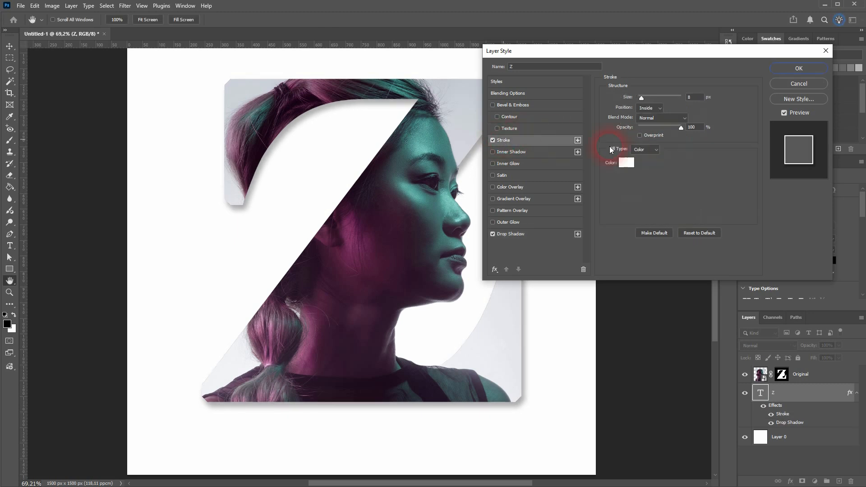
left_click(628, 167)
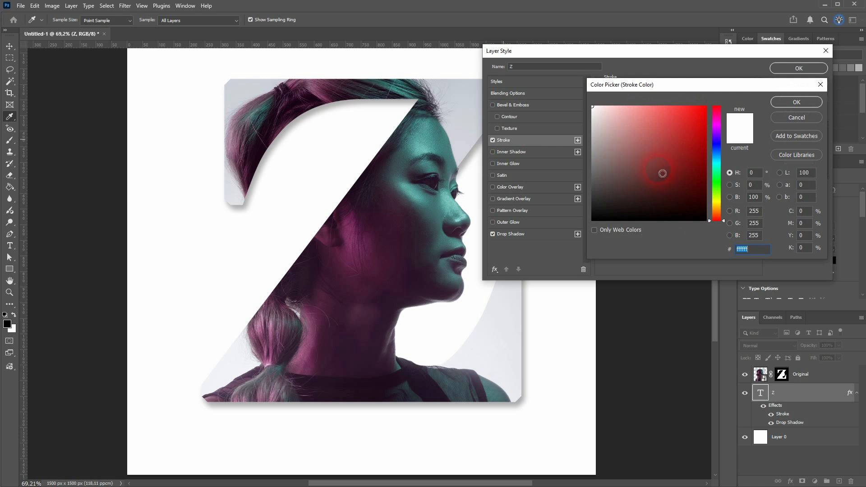
mouse_move(622, 156)
left_mouse_down()
mouse_move(709, 186)
mouse_move(569, 94)
left_mouse_up()
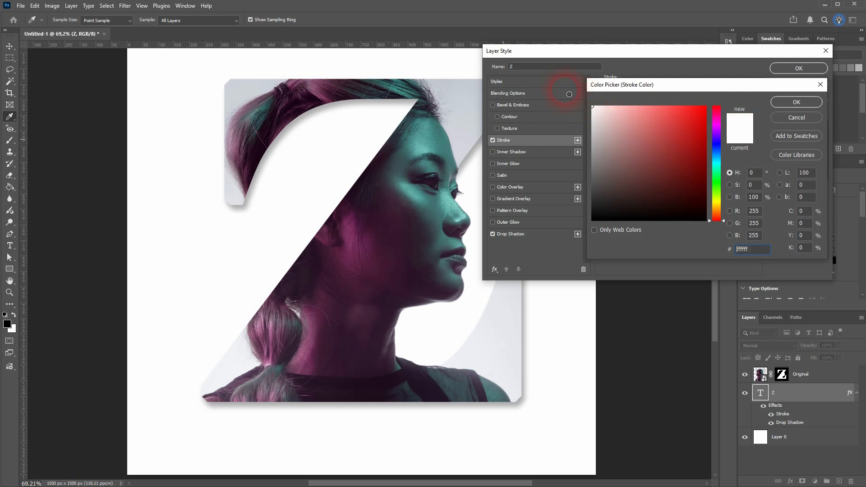
left_click(788, 101)
mouse_move(652, 102)
left_mouse_down()
mouse_move(707, 105)
mouse_move(644, 99)
left_mouse_up()
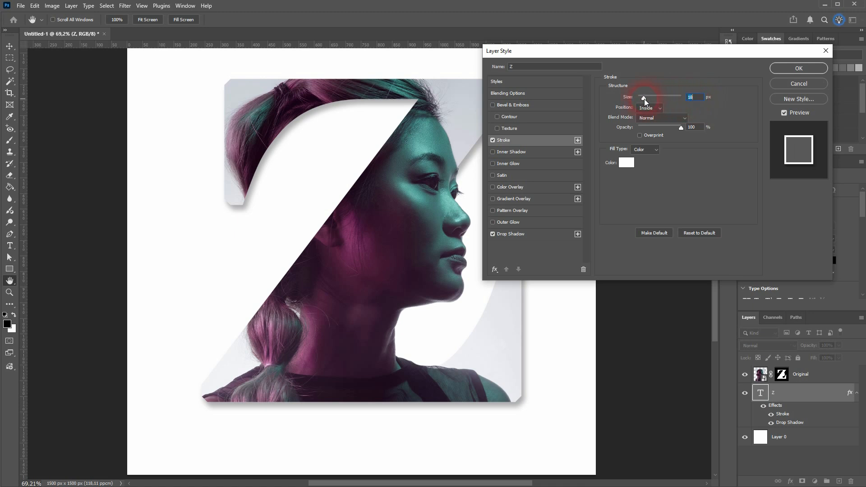
left_click(799, 73)
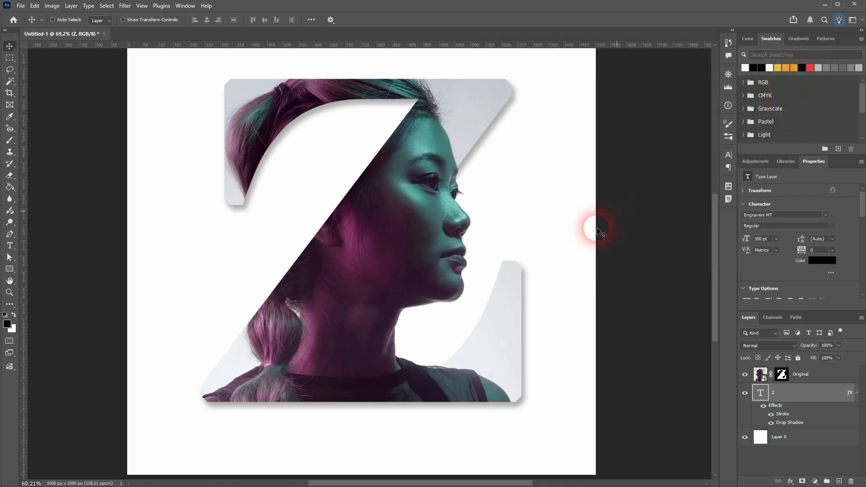
Compare the Z with its Stroke effect hidden and shown, and examine the whole composition
left_click(507, 310)
scroll(414, 316, "down", 5)
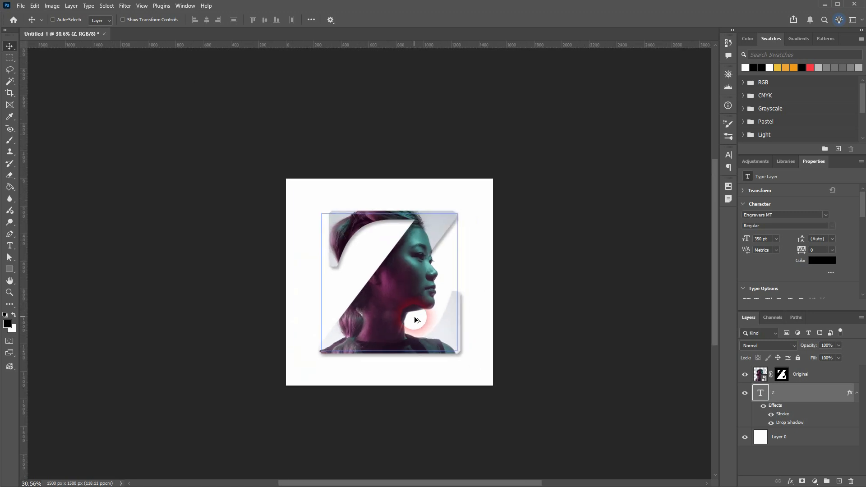
scroll(429, 321, "up", 3)
scroll(444, 324, "up", 1)
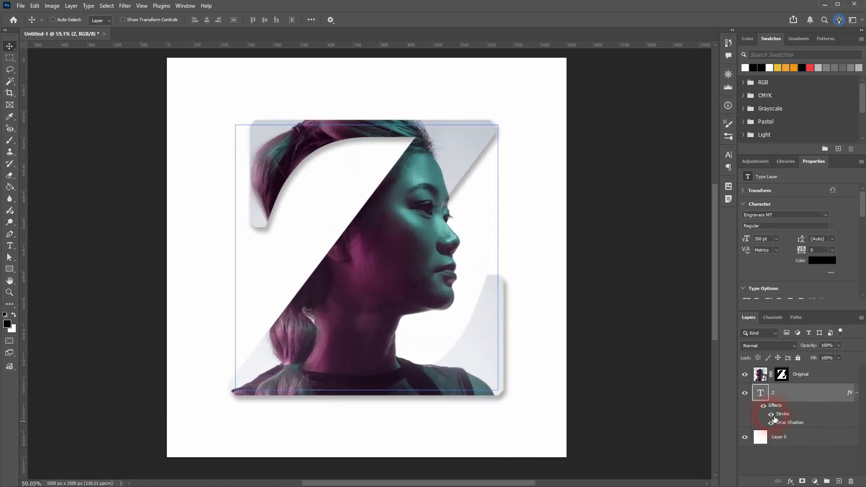
left_click(772, 415)
left_click(772, 415)
left_click(773, 415)
left_click(772, 414)
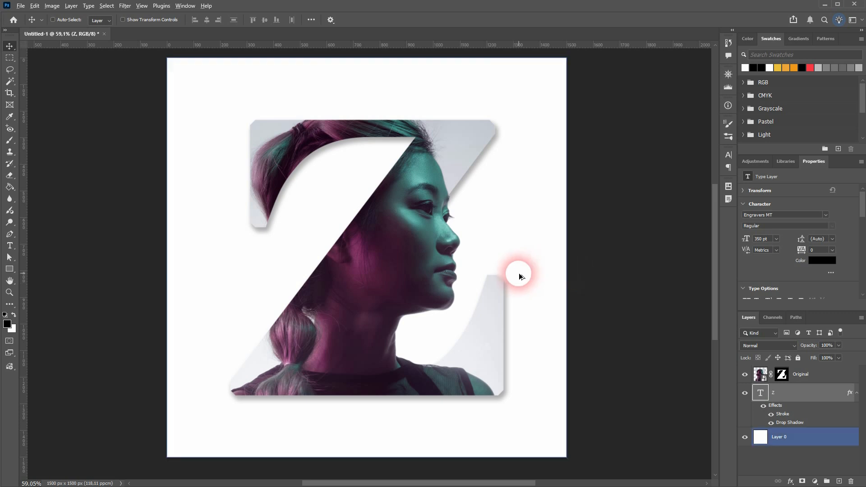
scroll(519, 286, "down", 3)
scroll(519, 285, "up", 1)
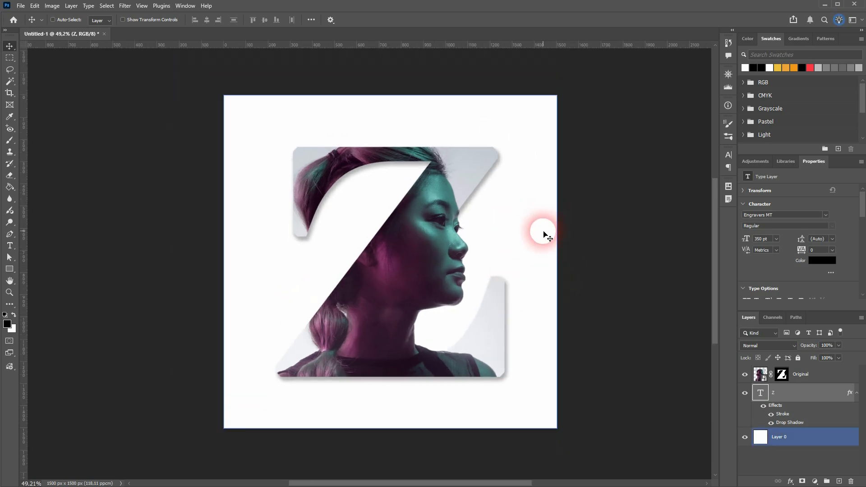
Add a new text layer reading "LETTER" and move it to the upper part of the canvas, above the Z
left_click(14, 246)
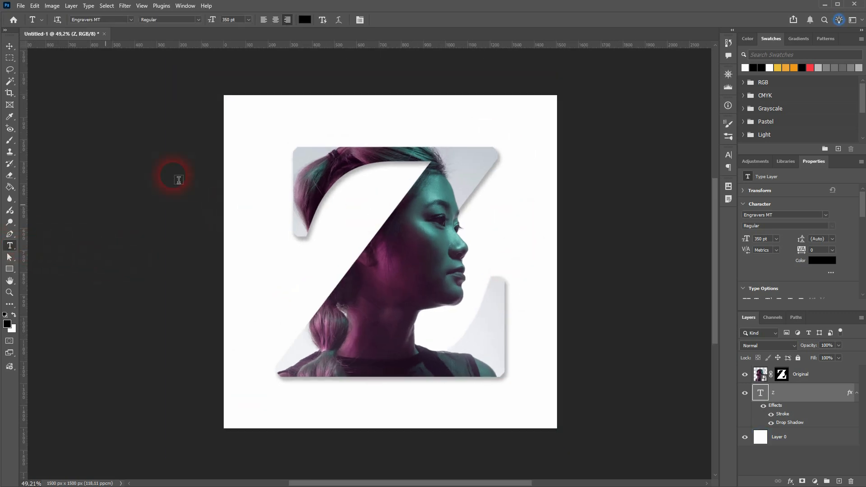
left_click(329, 121)
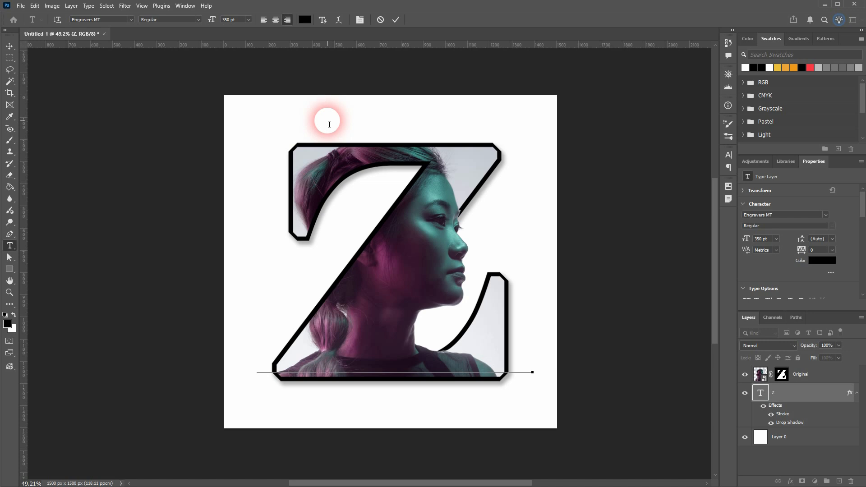
left_click(191, 119)
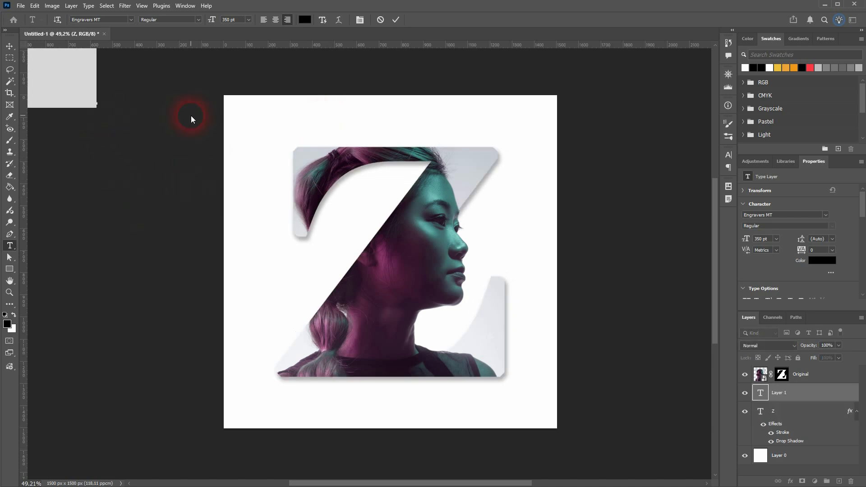
key("BackSpace")
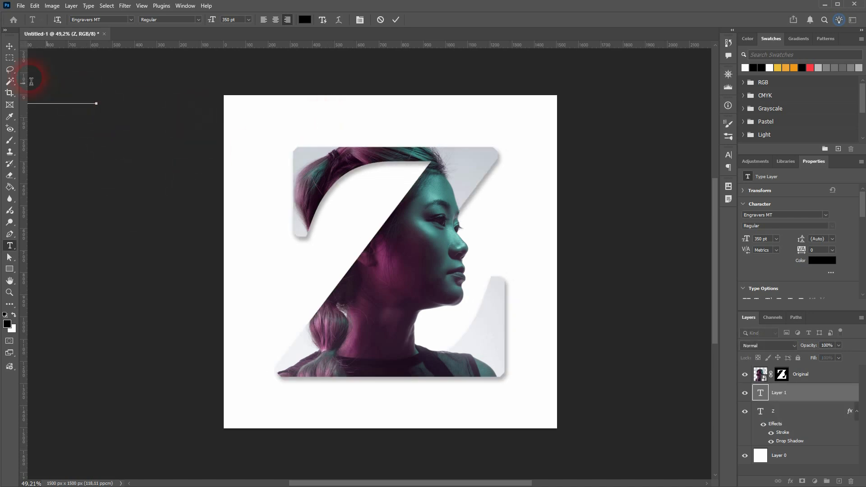
left_click(9, 47)
left_click_drag(79, 96, 540, 118)
Reduce the LETTER text's font size to 50 pt and further to 30 pt
left_click(772, 241)
left_click(766, 243)
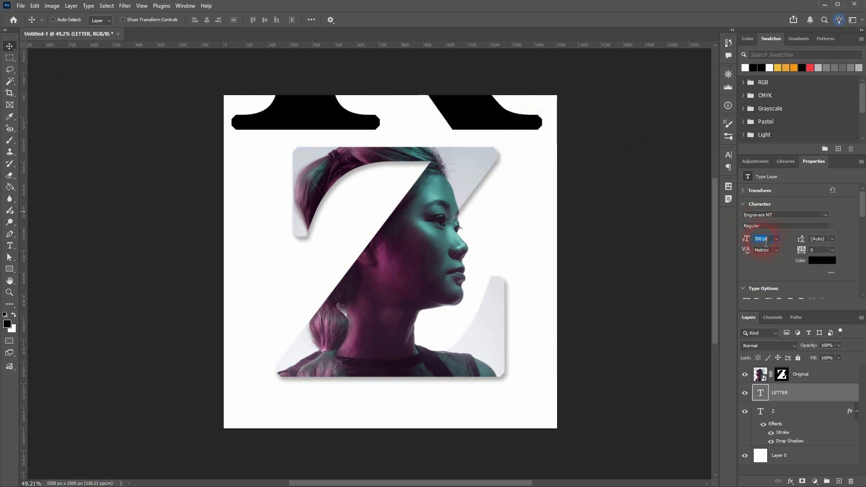
type("50")
key("Return")
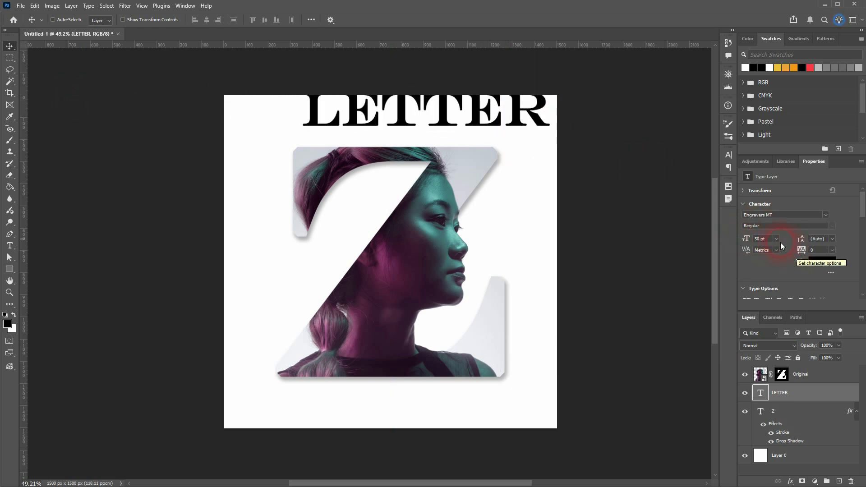
left_click(747, 243)
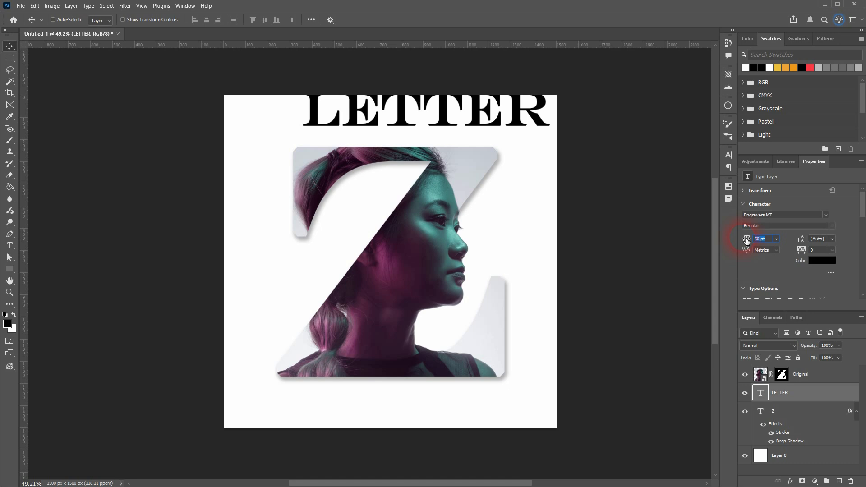
key("Return")
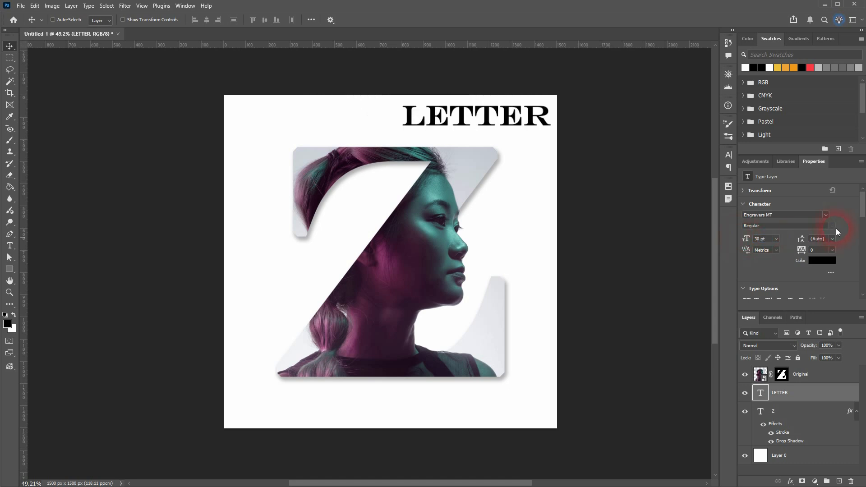
Place a copy of the LETTER text below the Z, change its wording to "PORTRAIT" and center it beneath the letter
left_click_drag(466, 116, 384, 400)
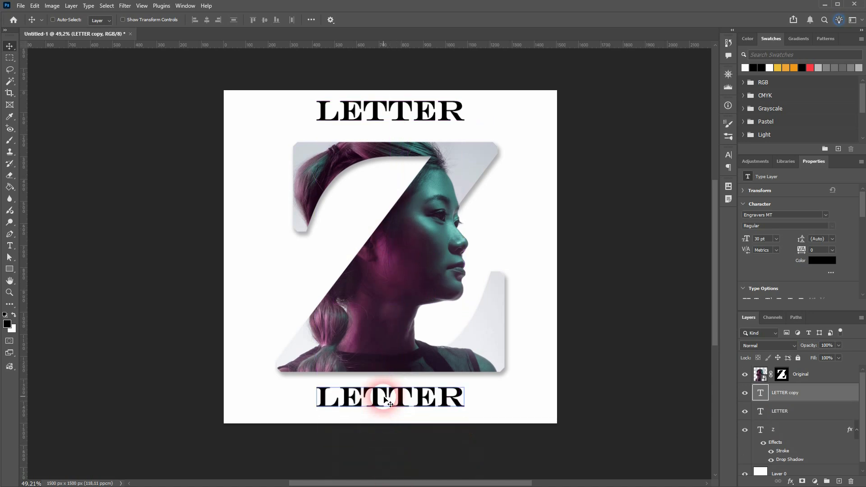
key("t")
double_click(383, 400)
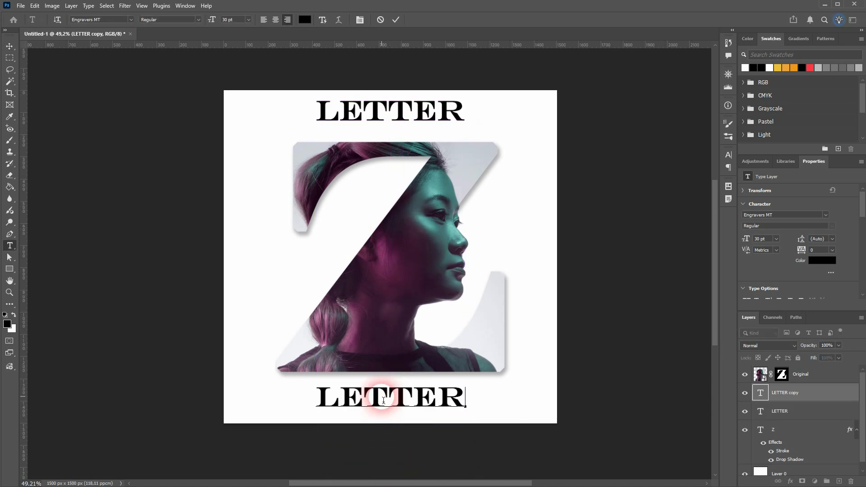
type("PORTRR")
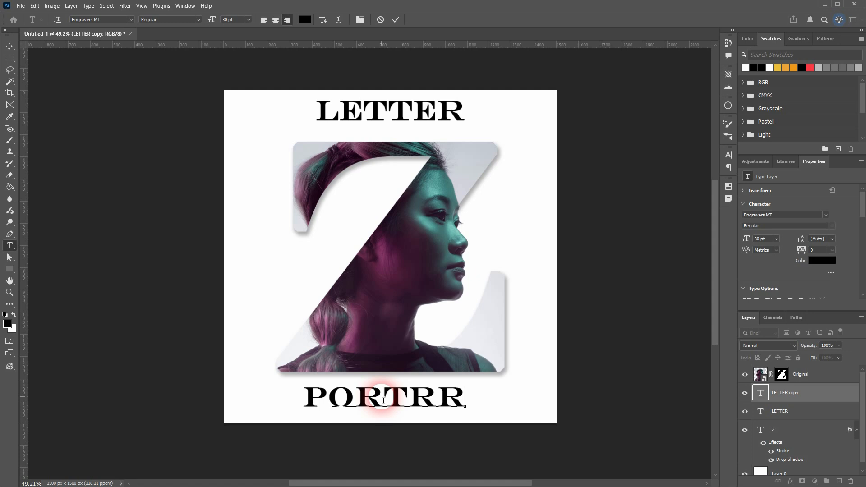
key("BackSpace")
type("AIT")
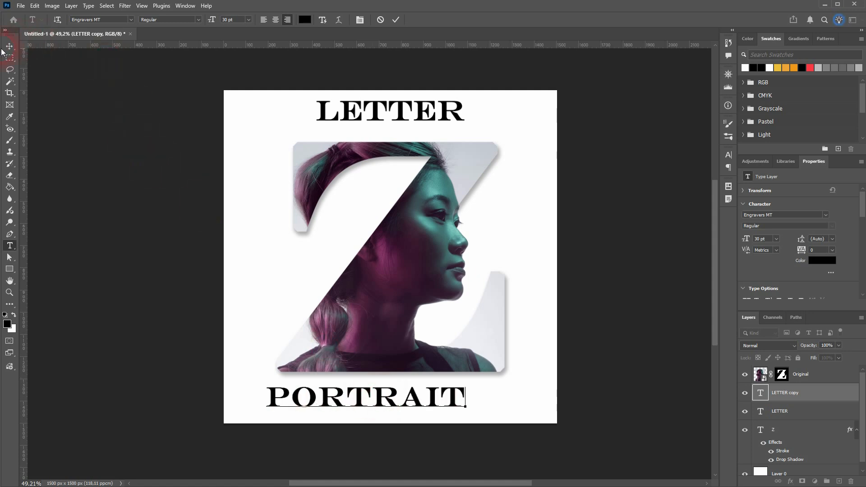
left_click(9, 46)
left_click_drag(348, 404, 381, 413)
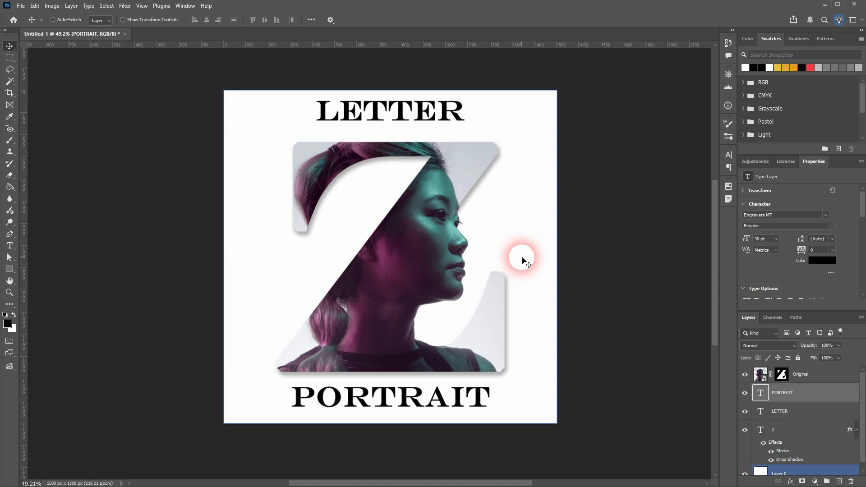
left_click(804, 405)
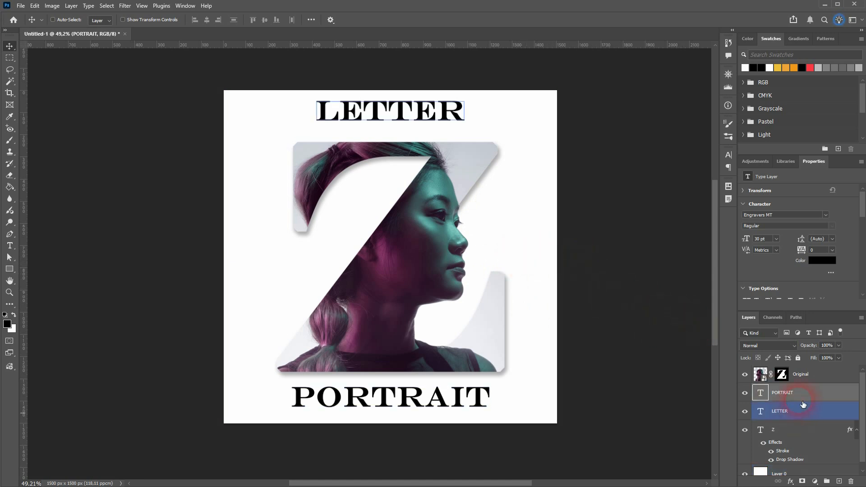
left_click(803, 431)
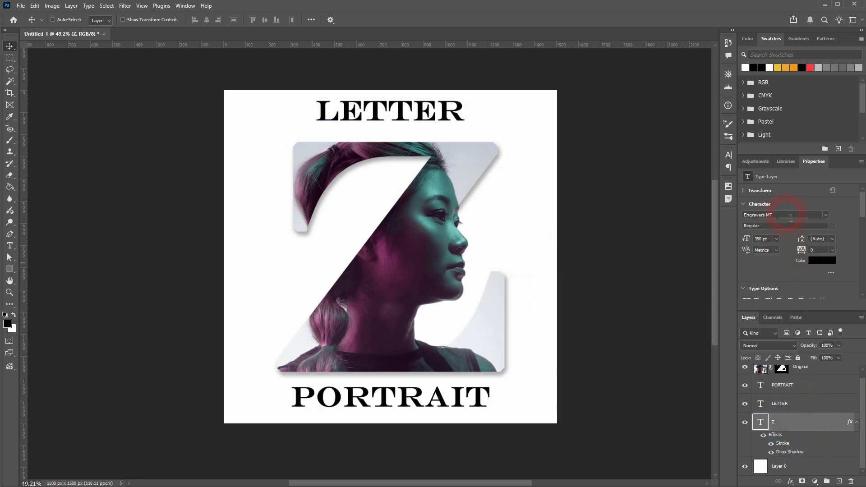
left_click(816, 218)
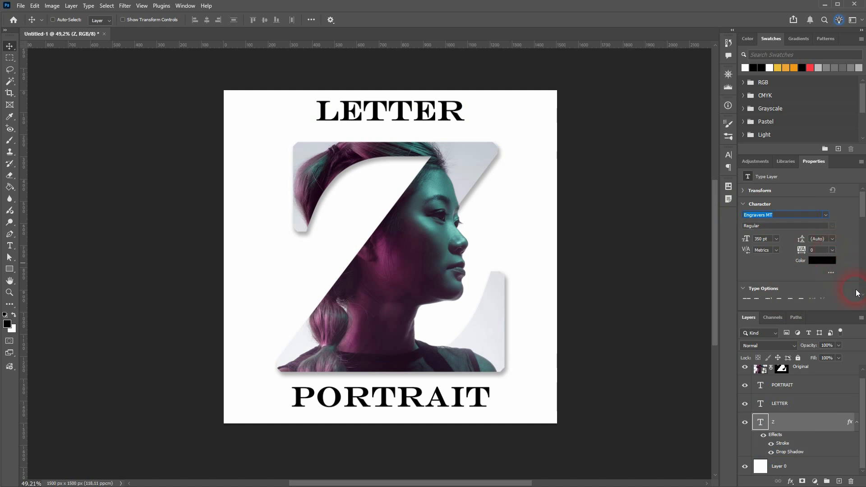
scroll(832, 413, "up", 1)
left_click(784, 375)
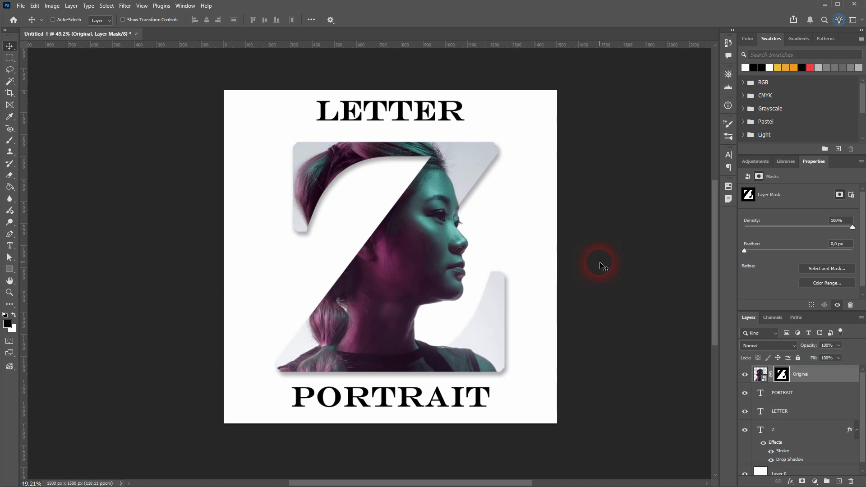
Change the font of both the PORTRAIT and LETTER text layers to Acumin Pro Condensed in the Extra Light style
left_click(801, 398)
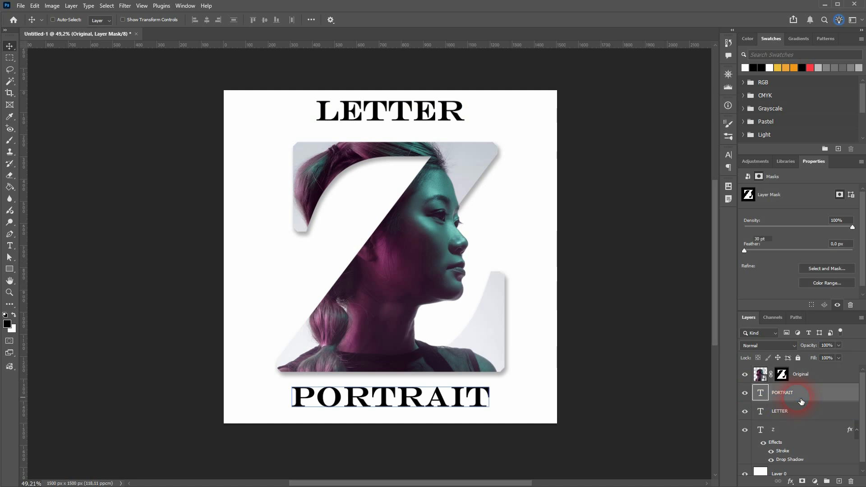
left_click(801, 411, "shift")
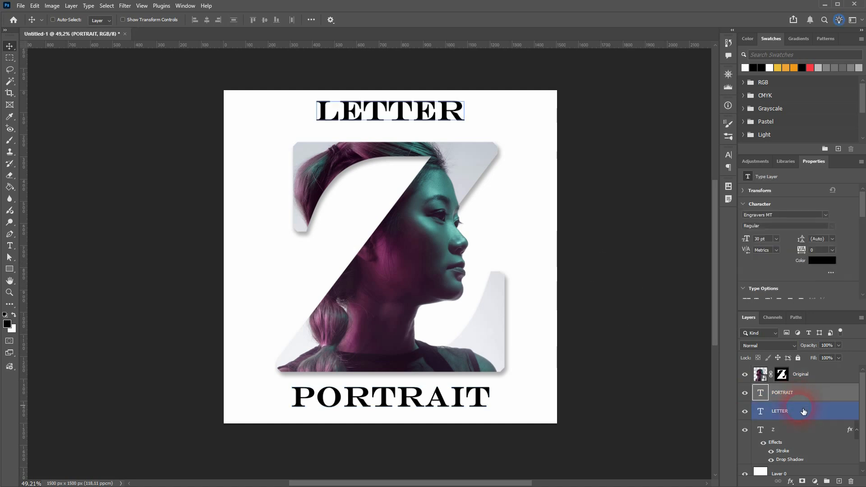
left_click(824, 215)
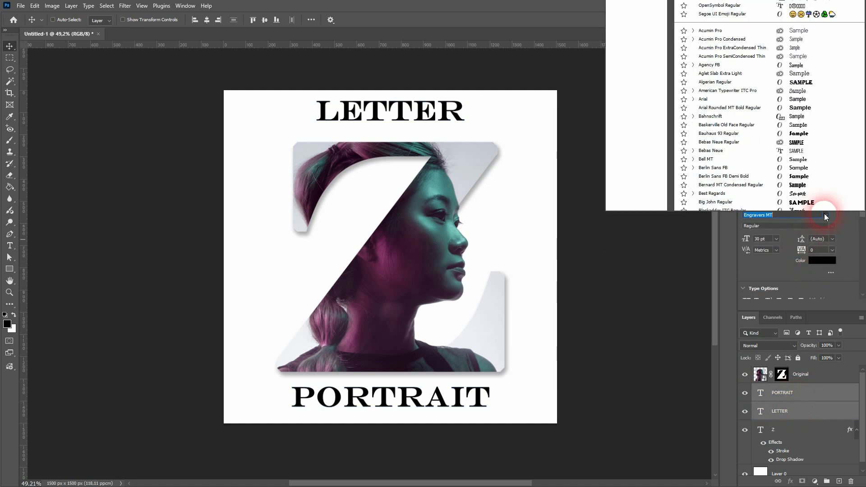
left_click(731, 35)
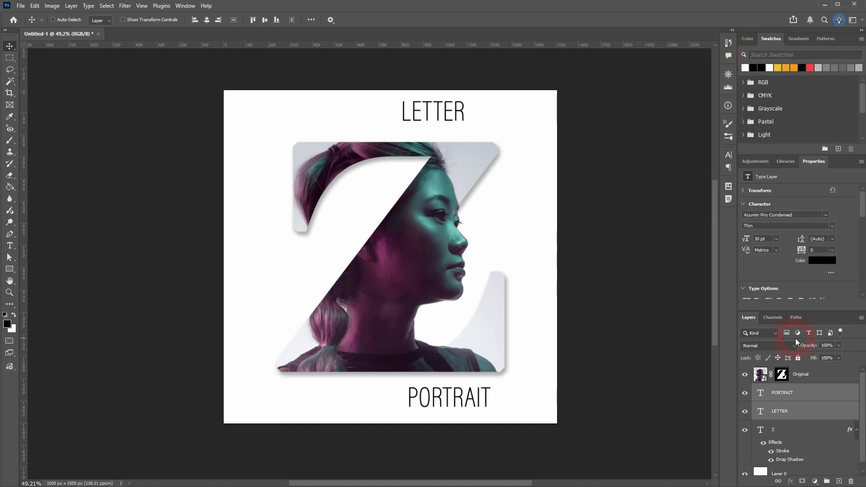
left_click(832, 226)
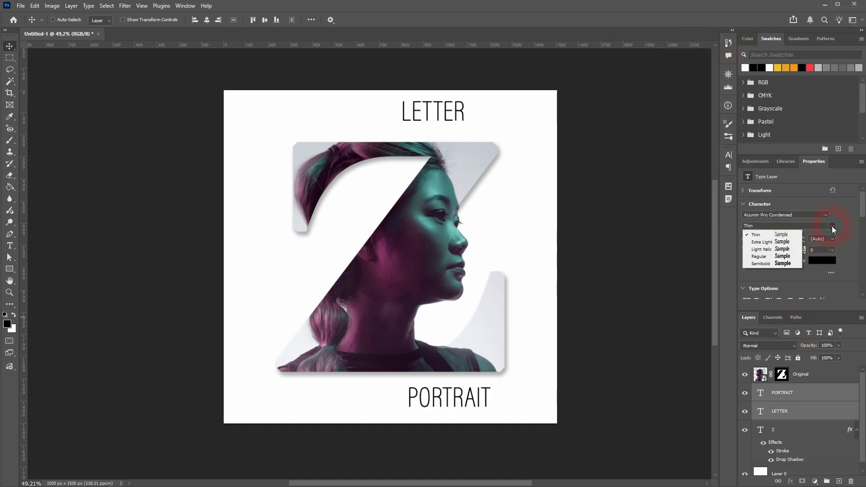
left_click(769, 242)
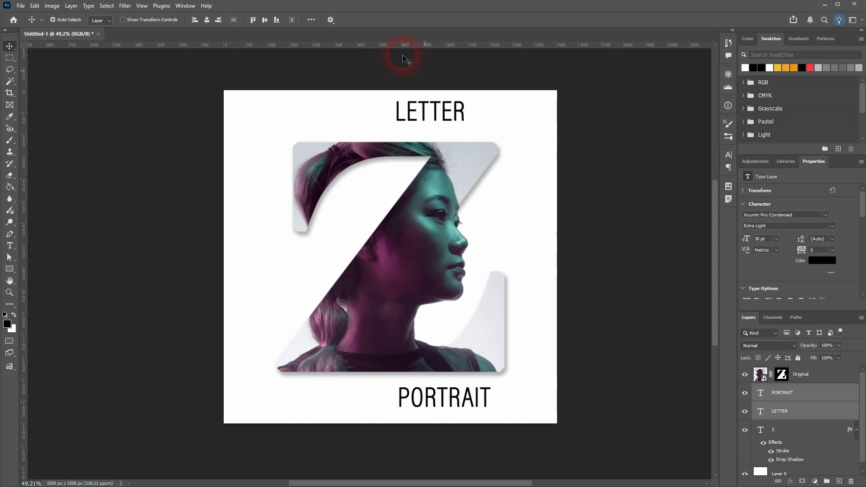
Center the PORTRAIT and LETTER text layers horizontally on the whole canvas and clear the selection
key("ctrl+a")
left_click(208, 20)
left_click(429, 261, "ctrl")
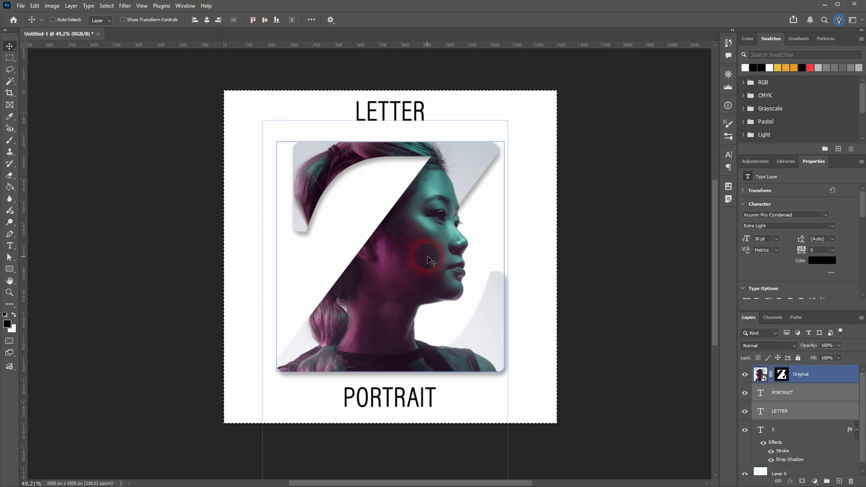
key("ctrl+d")
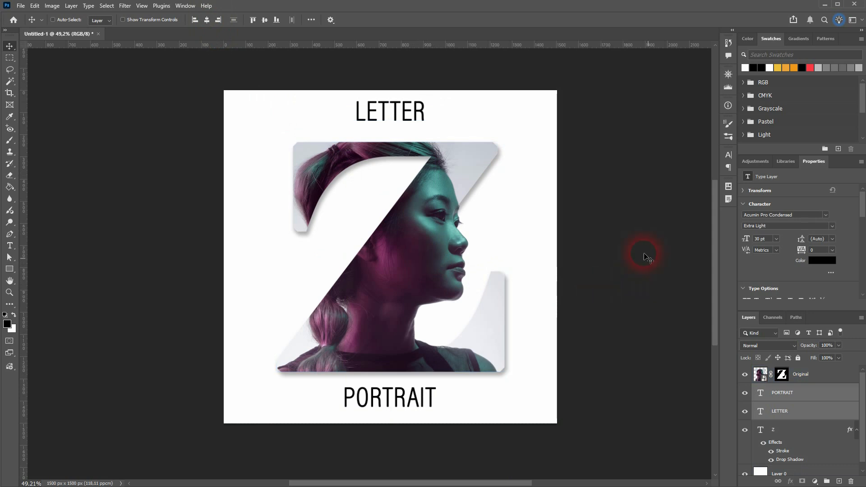